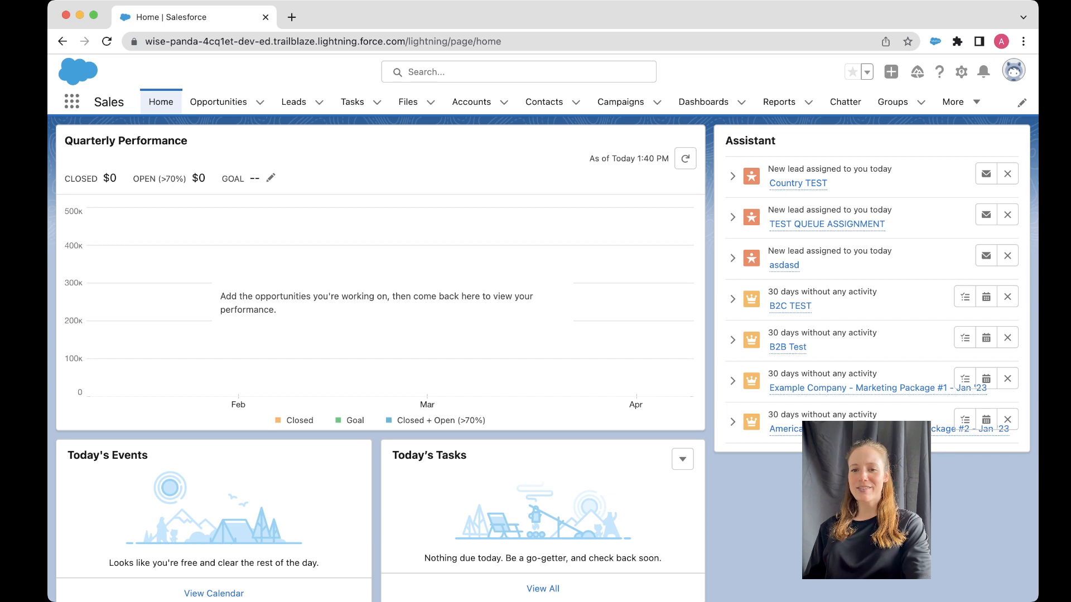
# Step: Search the available apps and items for "email" and open the Email Templates list
pyautogui.click(73, 101)
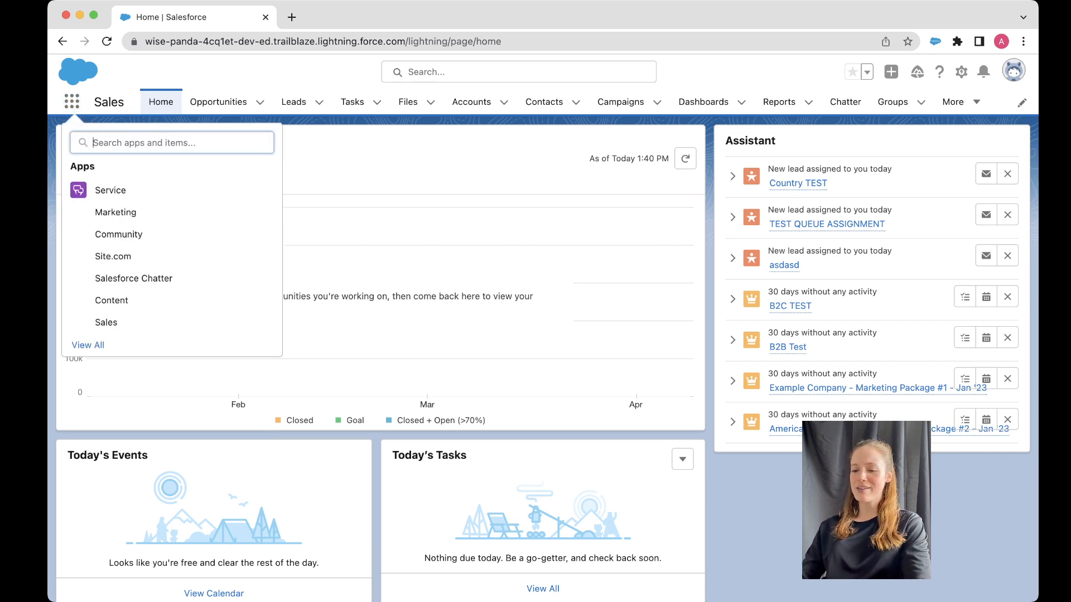
pyautogui.write('ligh')
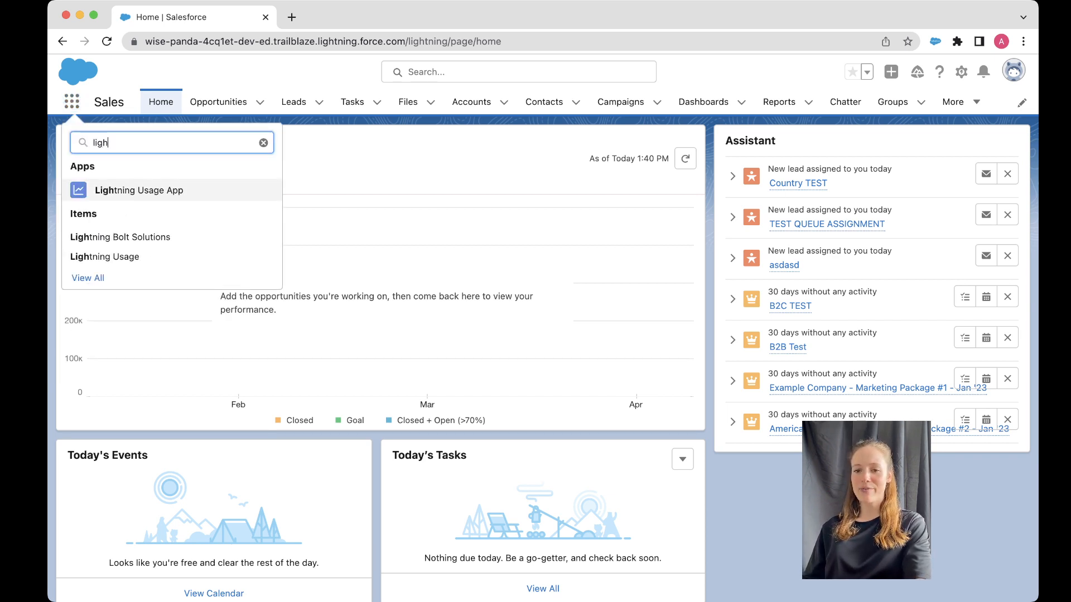
pyautogui.press('BackSpace')
pyautogui.press('BackSpace')
pyautogui.press('BackSpace')
pyautogui.press('BackSpace')
pyautogui.write('email')
pyautogui.click(106, 227)
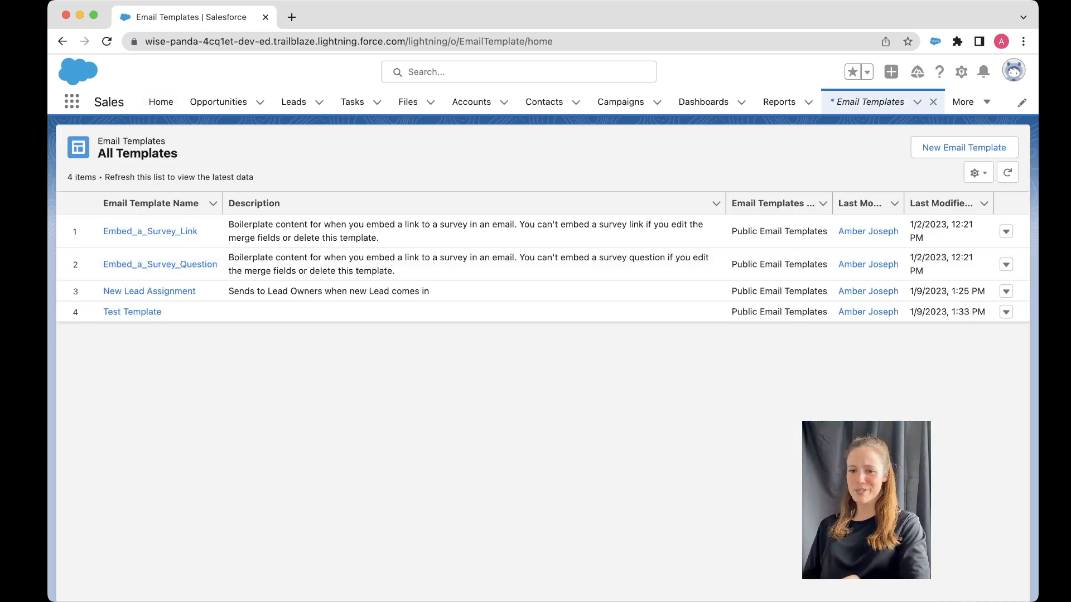
# Step: Open the New Lead Assignment email template to view its details and message content
pyautogui.click(149, 292)
pyautogui.scroll(-2, 390, 446)
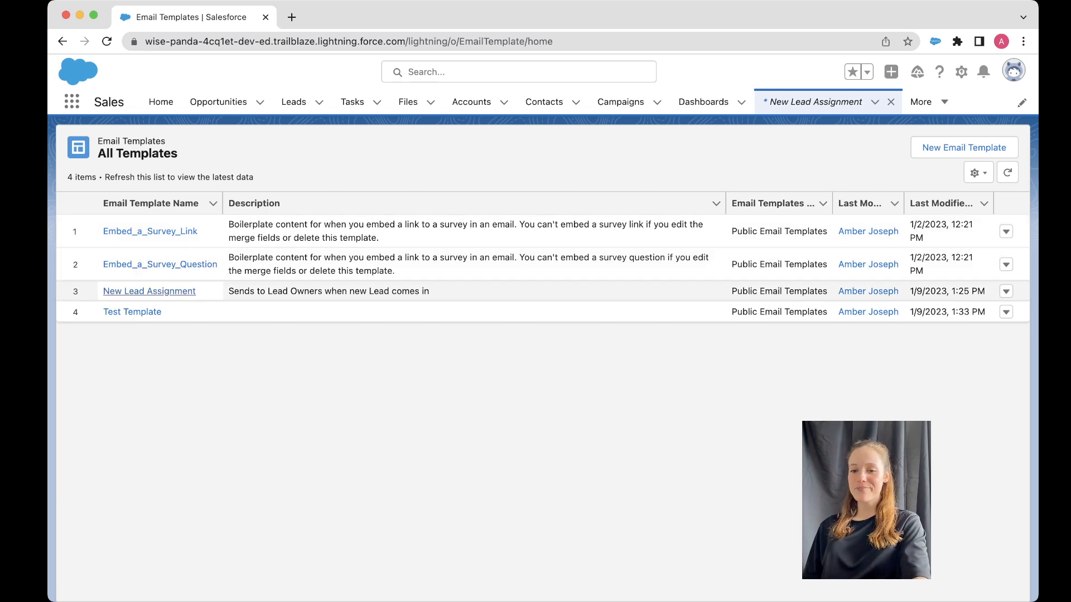
pyautogui.click(149, 291)
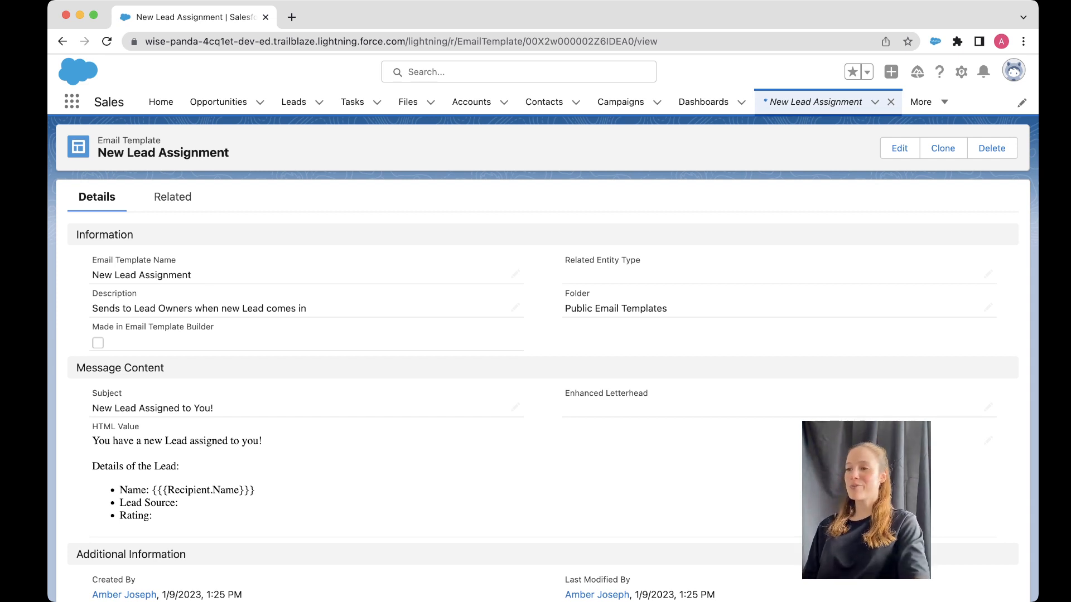
# Step: Go to Setup and find the Permission Sets page by searching for "permi"
pyautogui.click(961, 72)
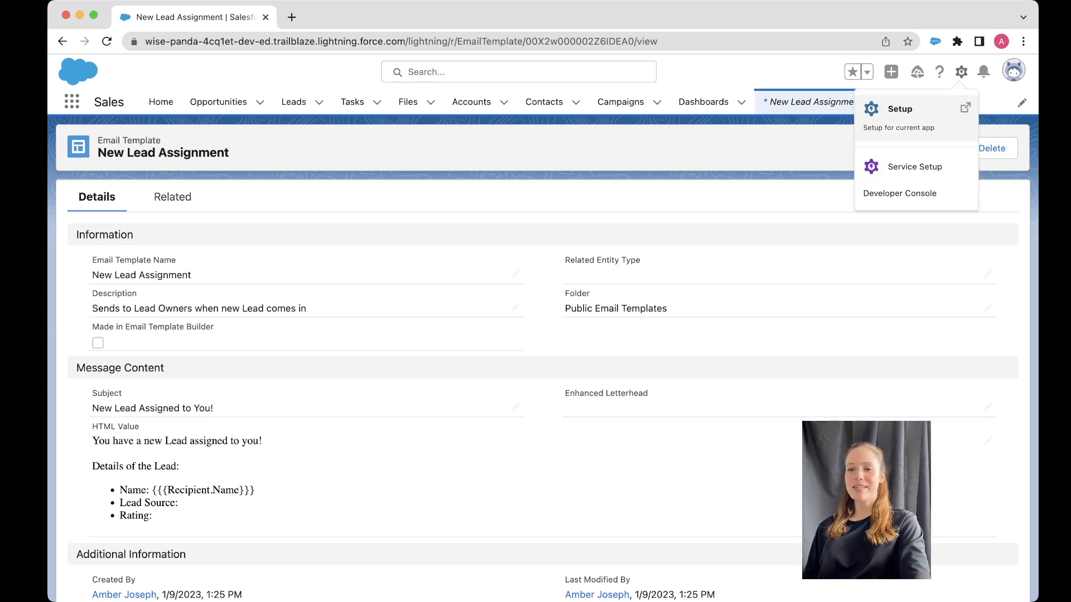
pyautogui.click(900, 109)
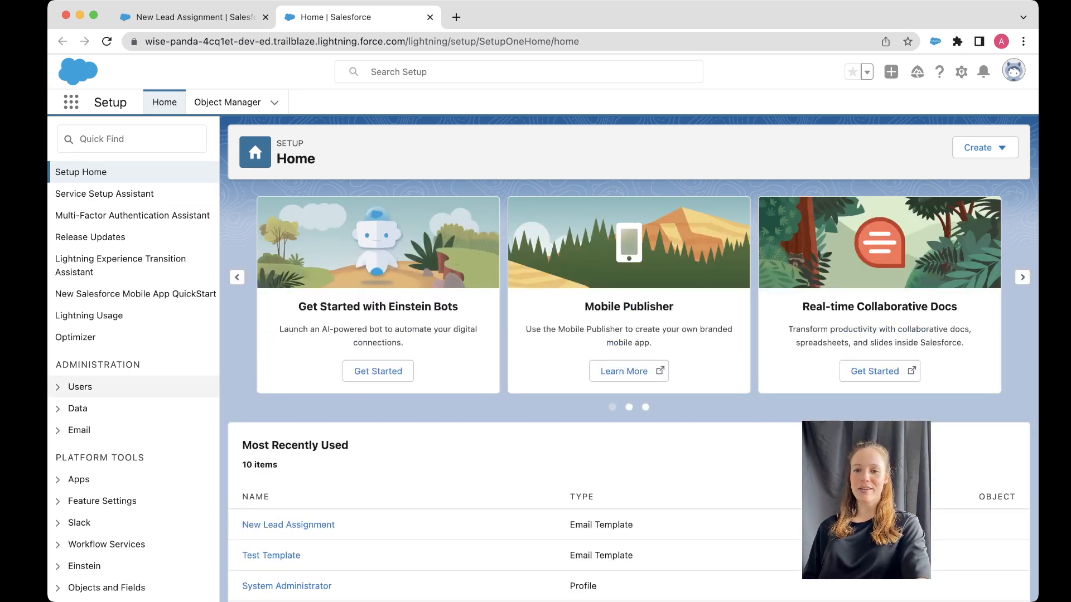
pyautogui.click(131, 139)
pyautogui.write('per')
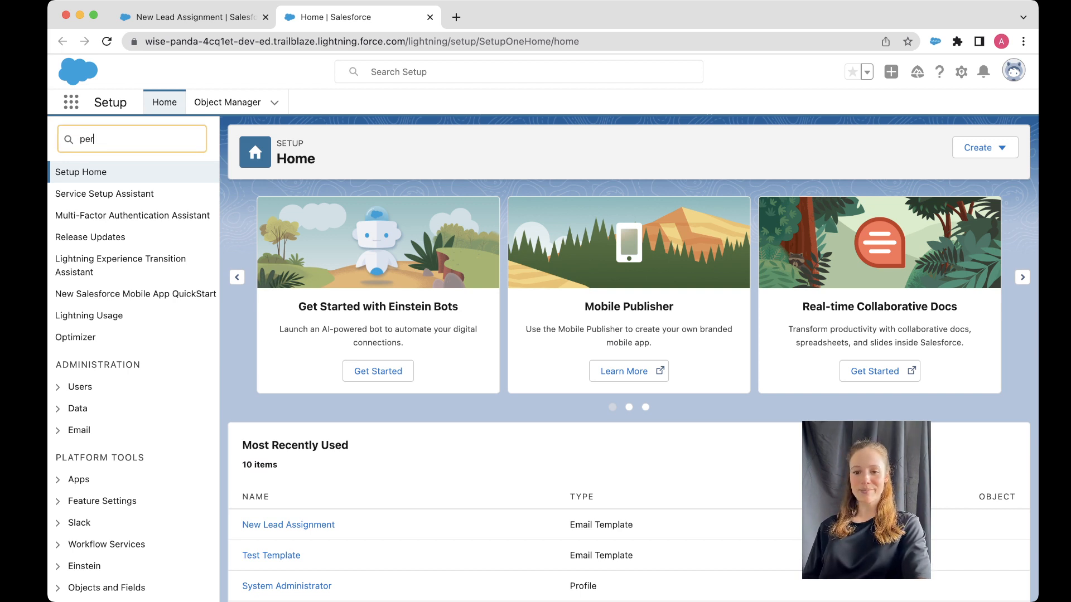
pyautogui.write('mi')
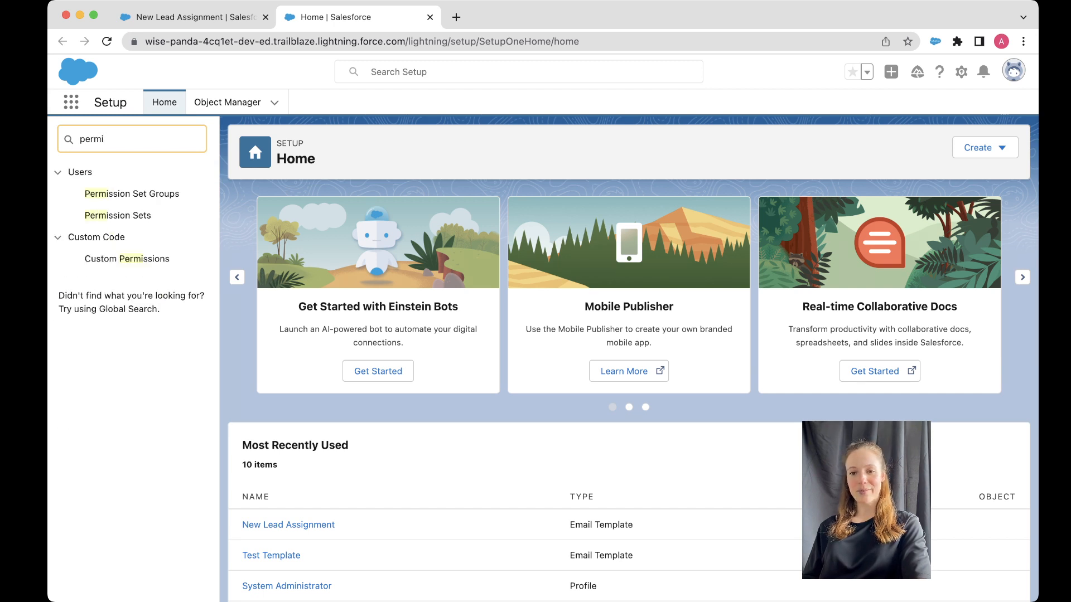
pyautogui.click(117, 216)
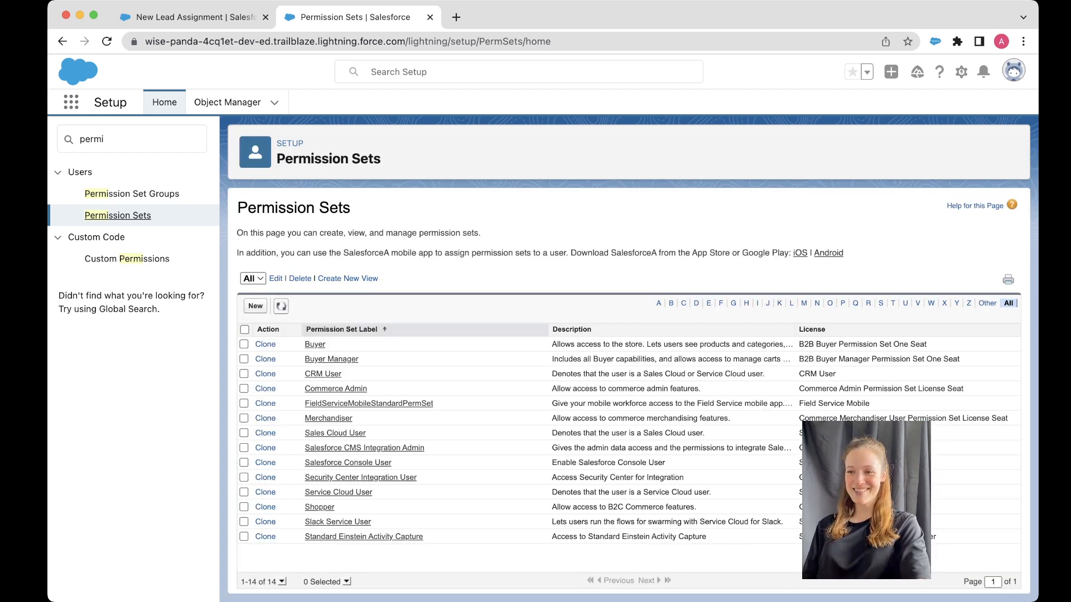
# Step: Start a new permission set labelled "Content Builder Permission" and let its API name fill in from the label
pyautogui.click(255, 306)
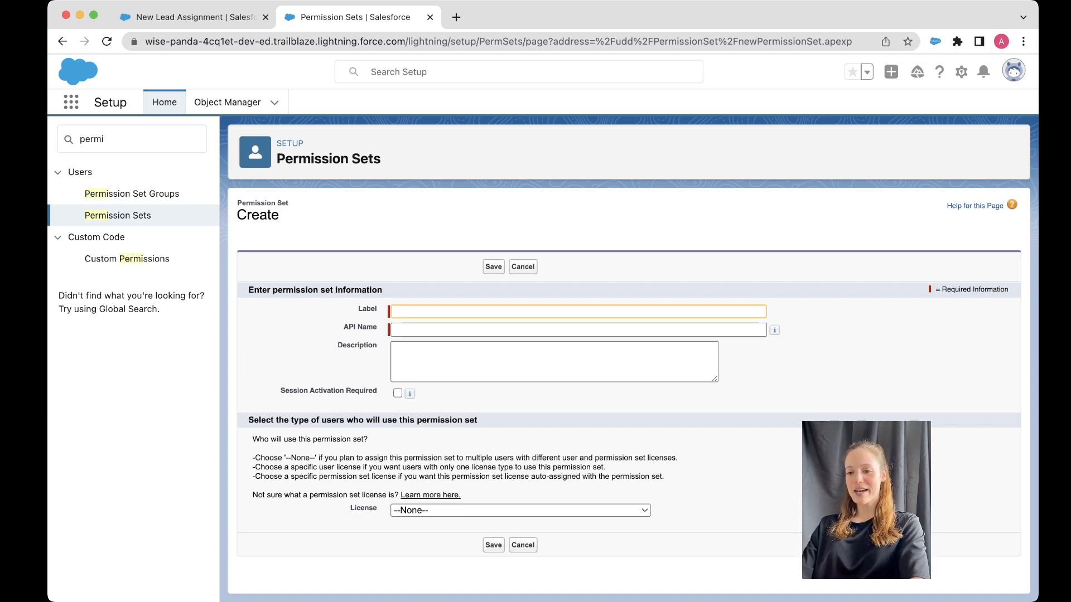
pyautogui.write('Content Builder')
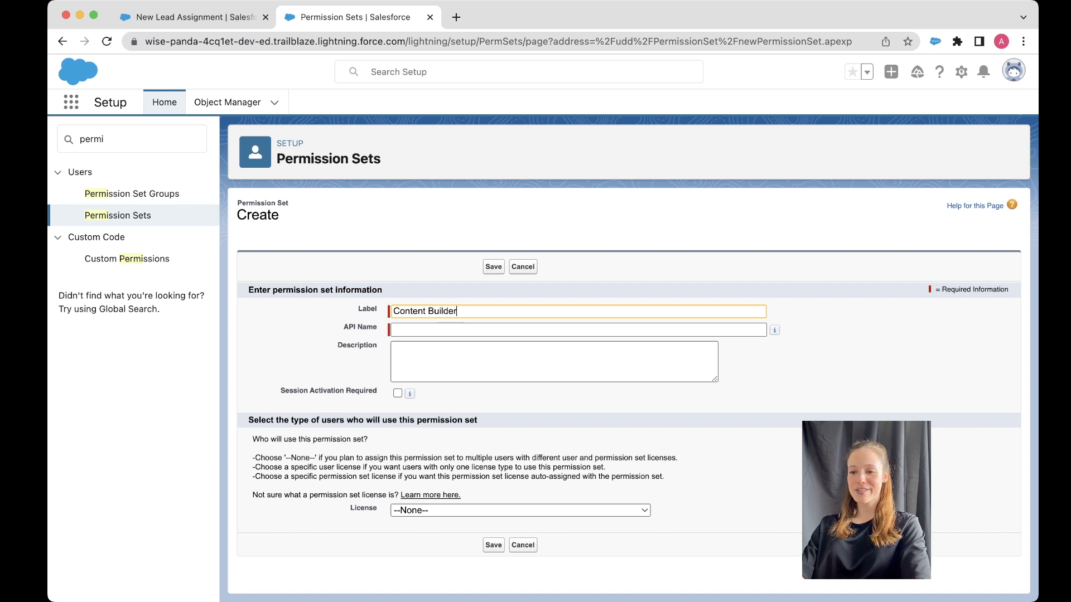
pyautogui.write(' Permission')
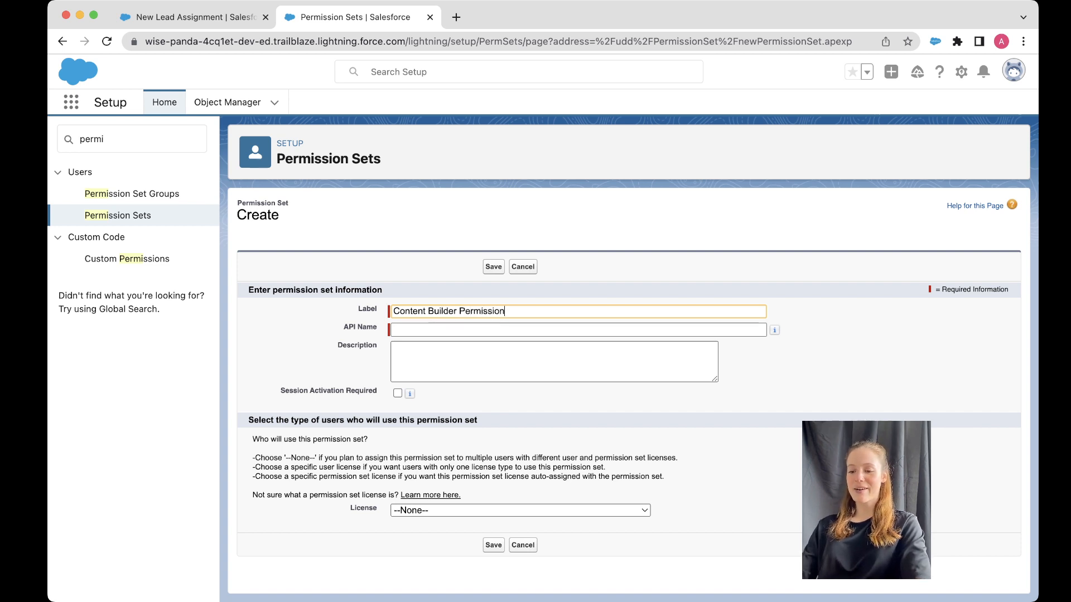
pyautogui.press('Tab')
pyautogui.press('Tab')
# Step: Describe the permission set as "Gives access to the Lightning Email Builder" and save it without choosing a license
pyautogui.write('Gives ac')
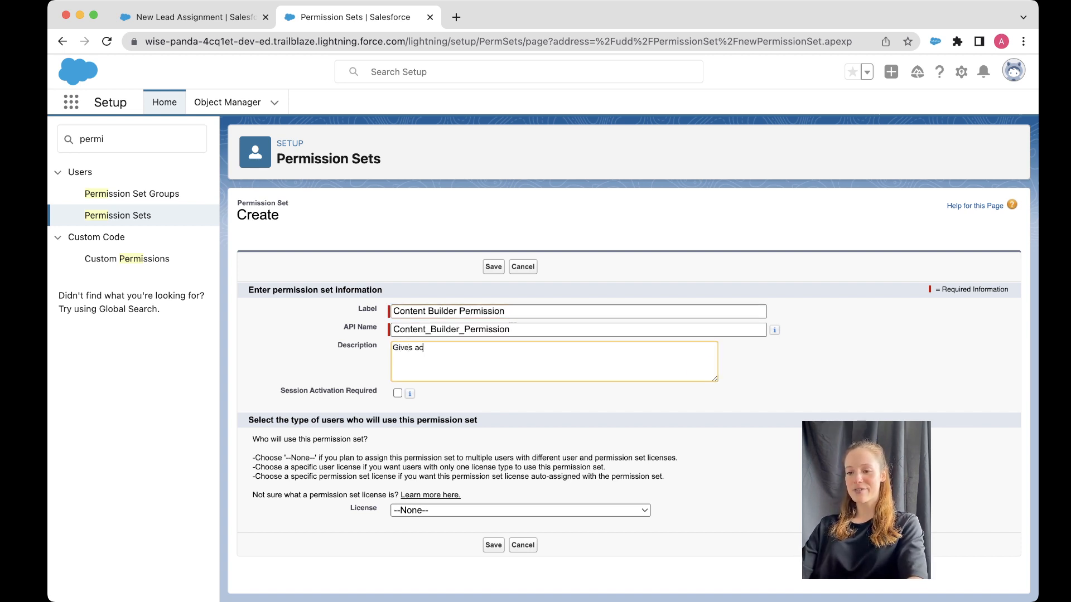
pyautogui.write('cess to the Lig')
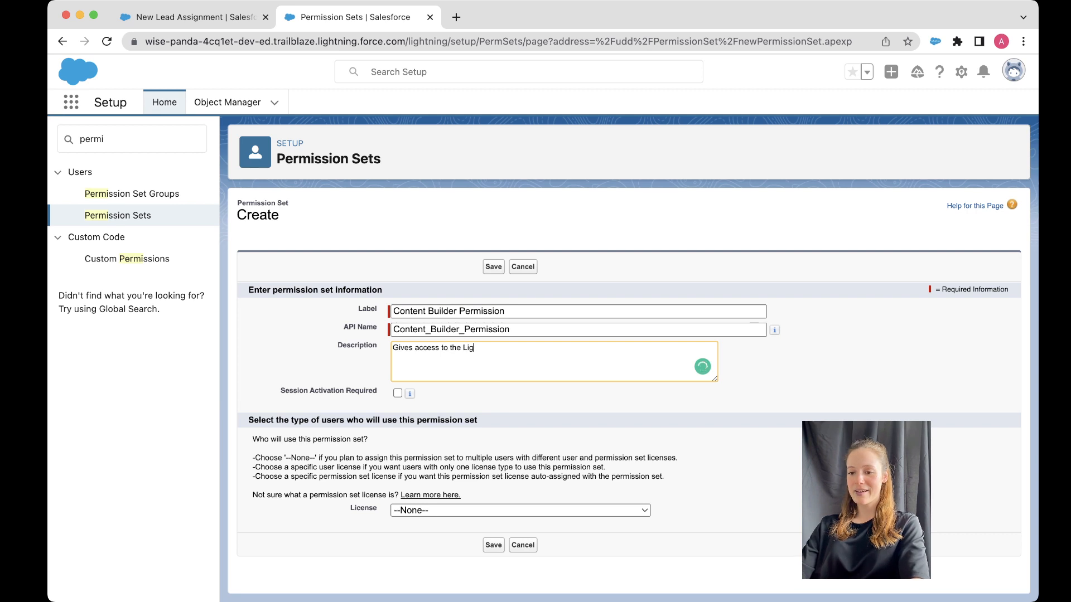
pyautogui.write('hg')
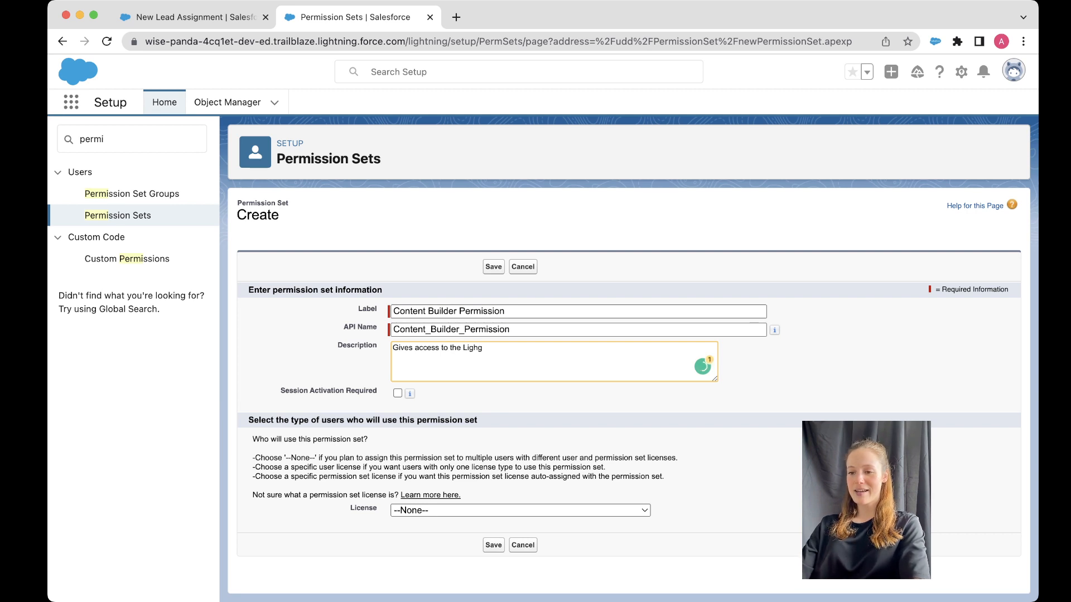
pyautogui.press('BackSpace')
pyautogui.write('tning Email ')
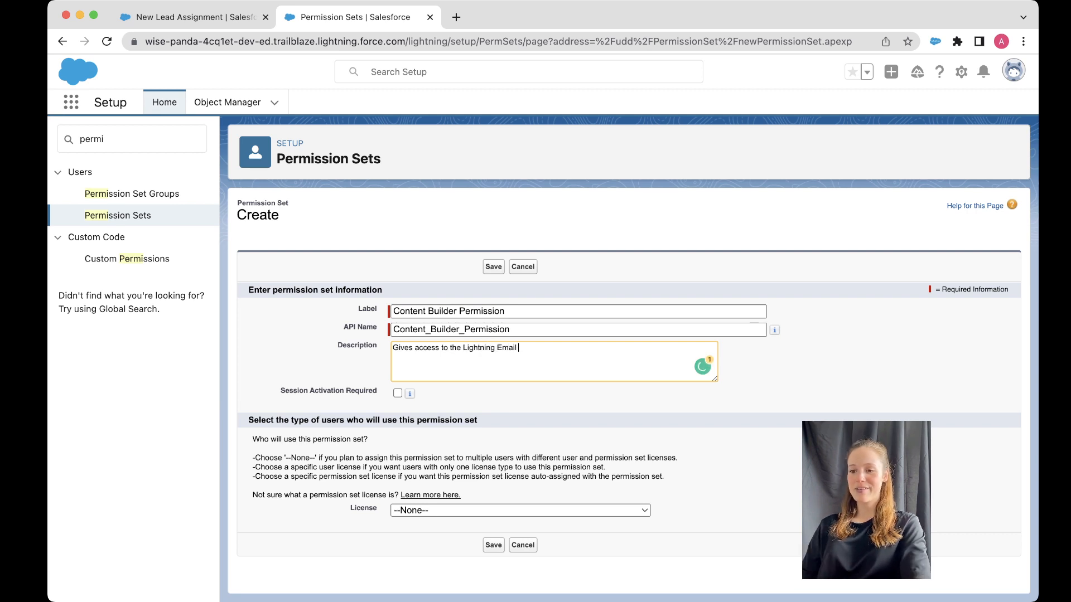
pyautogui.write('Builder')
pyautogui.press('Tab')
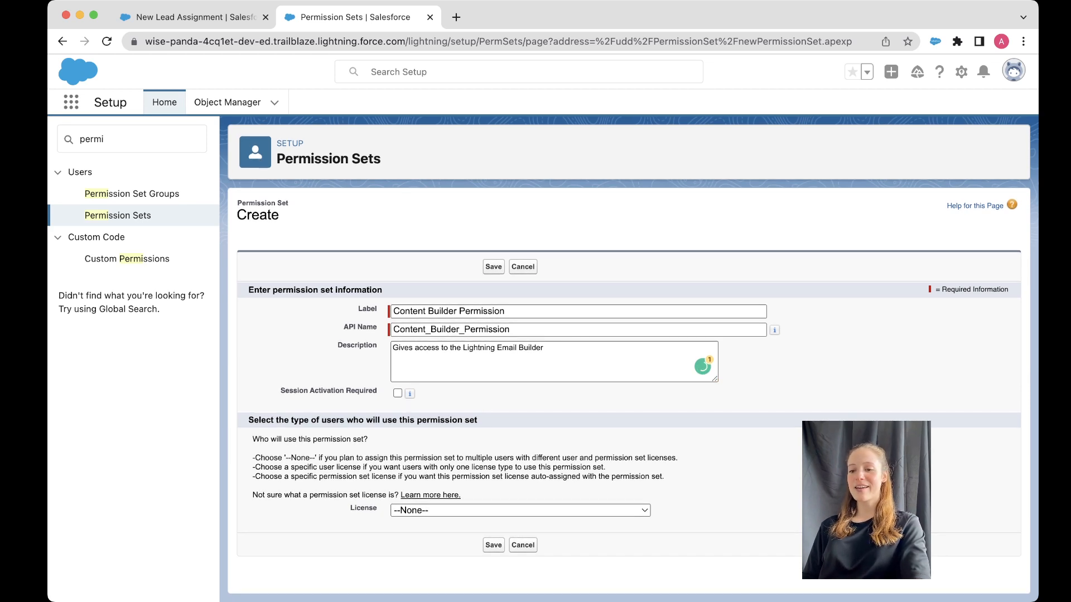
pyautogui.moveTo(409, 394)
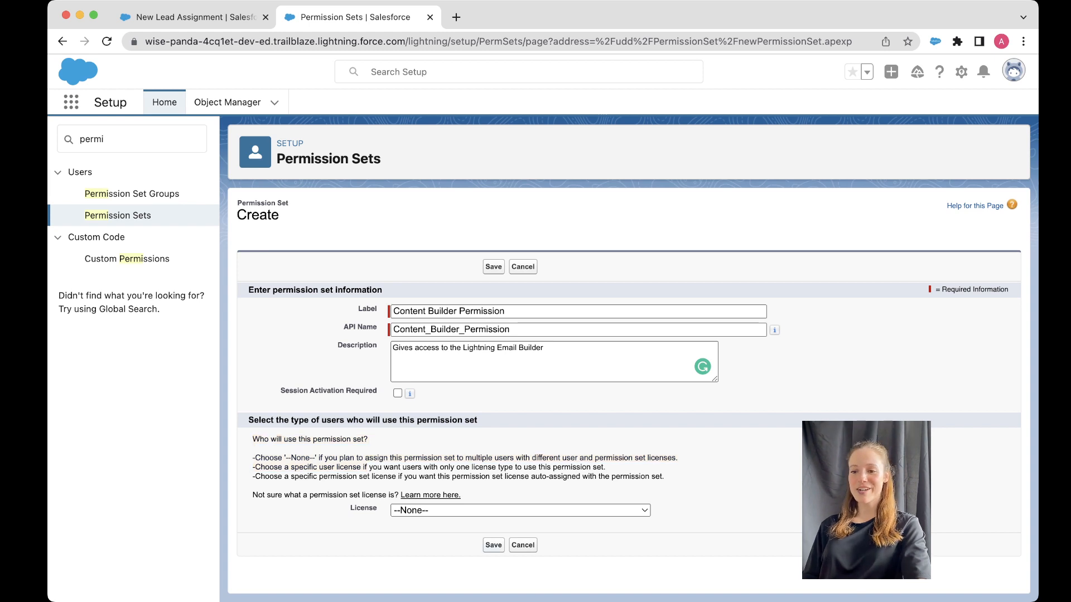
pyautogui.click(493, 545)
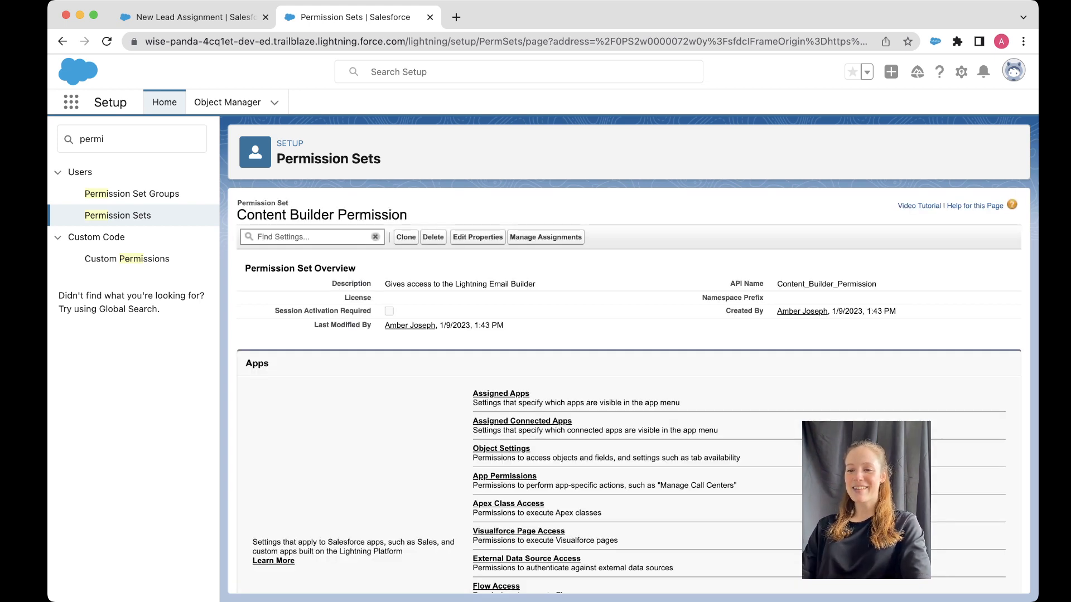
# Step: Search the permission set's settings for "builder" and go to the "Access drag-and-drop content builder" system permission
pyautogui.click(313, 237)
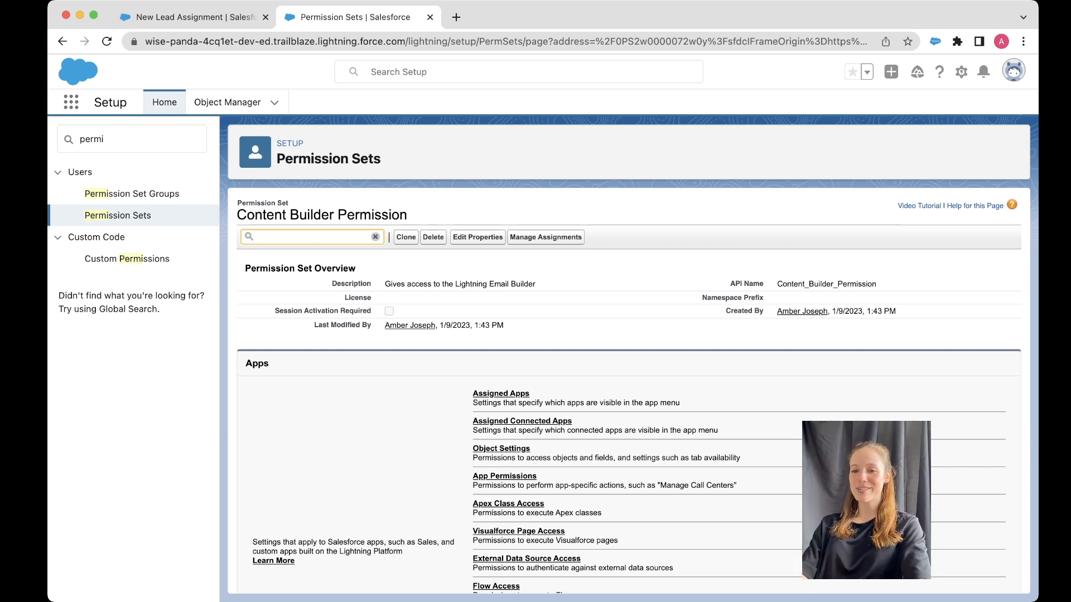
pyautogui.write('builder')
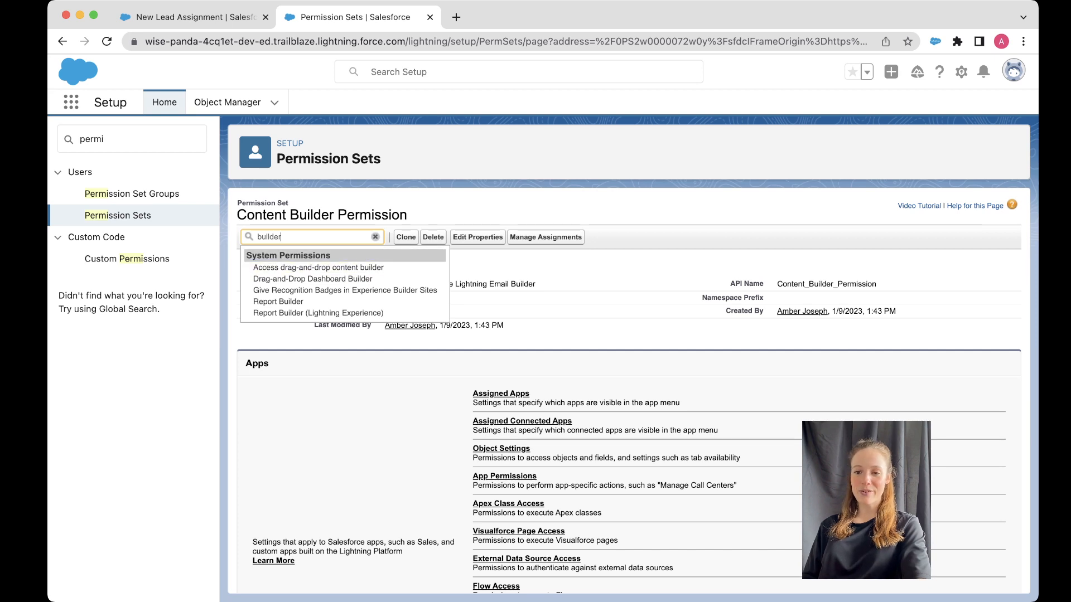
pyautogui.press('Down')
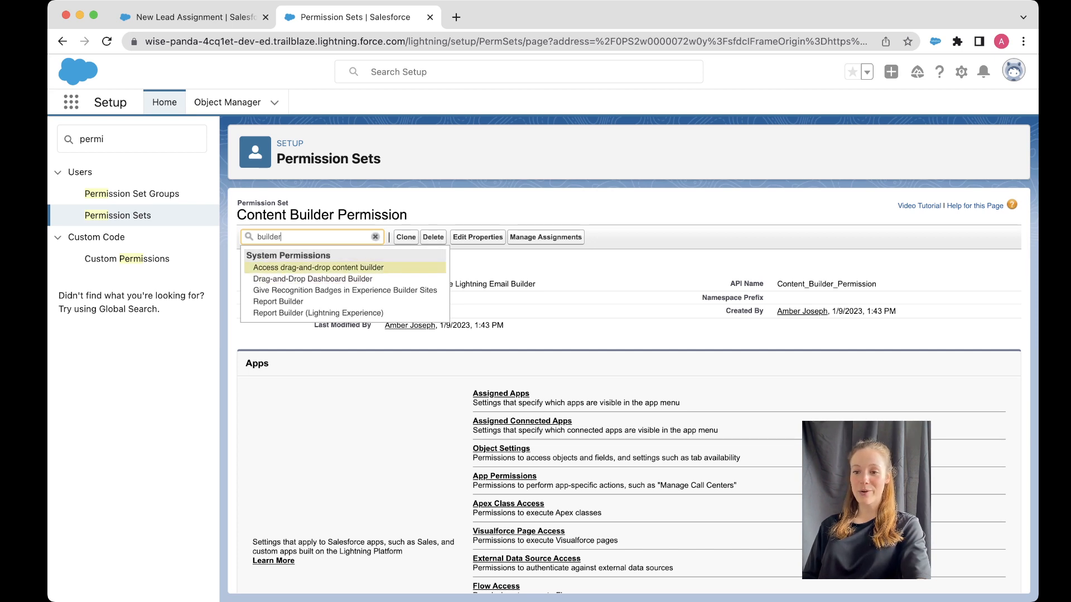
pyautogui.press('Return')
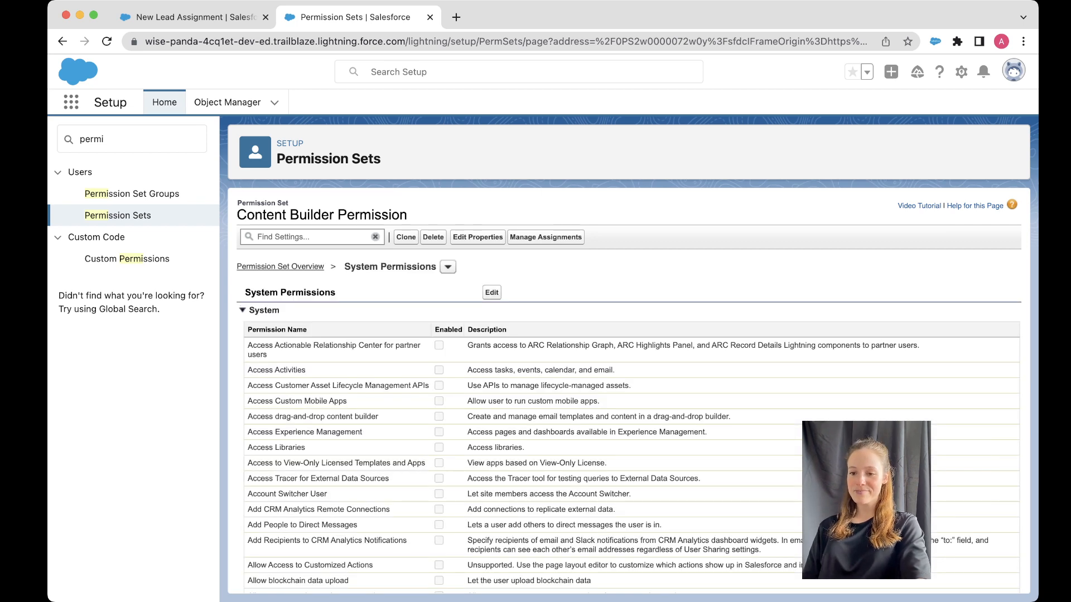
pyautogui.scroll(2, 630, 390)
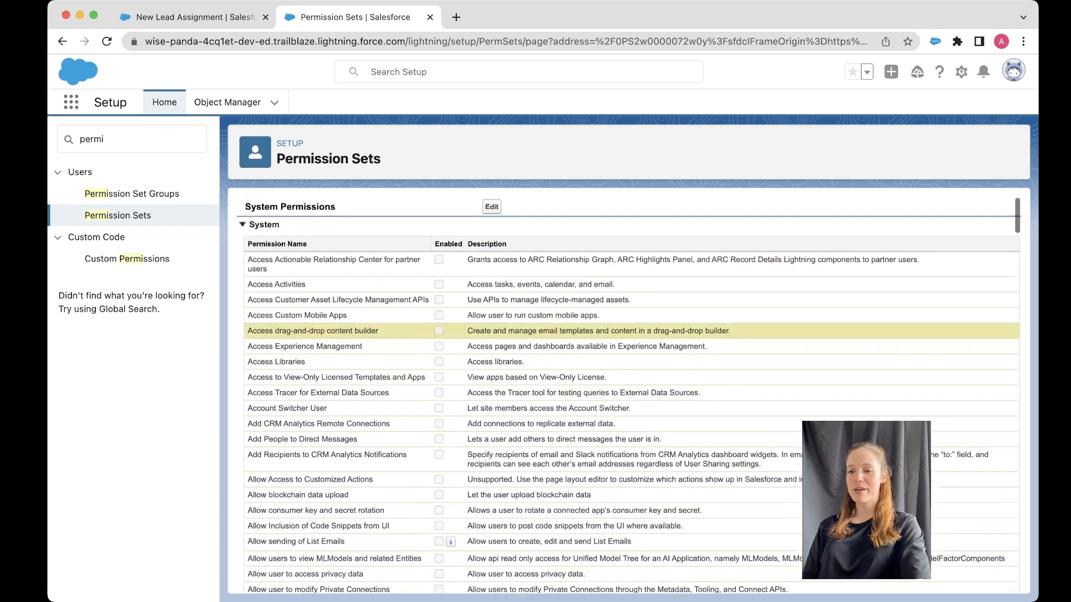
pyautogui.scroll(1, 629, 390)
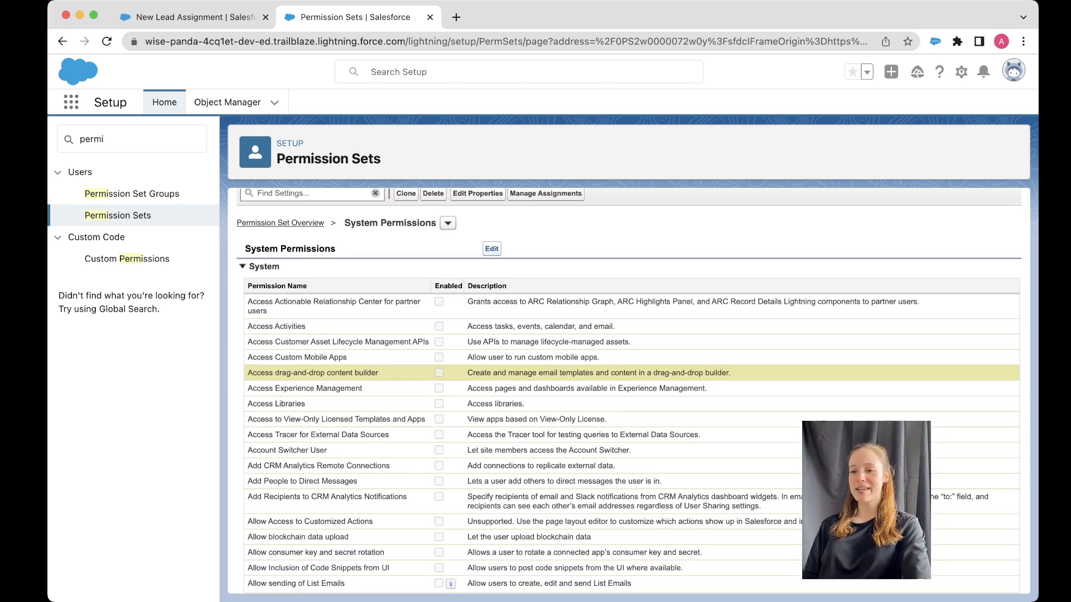
# Step: Enable the "Access drag-and-drop content builder" system permission in the permission set and save the confirmed change
pyautogui.click(492, 249)
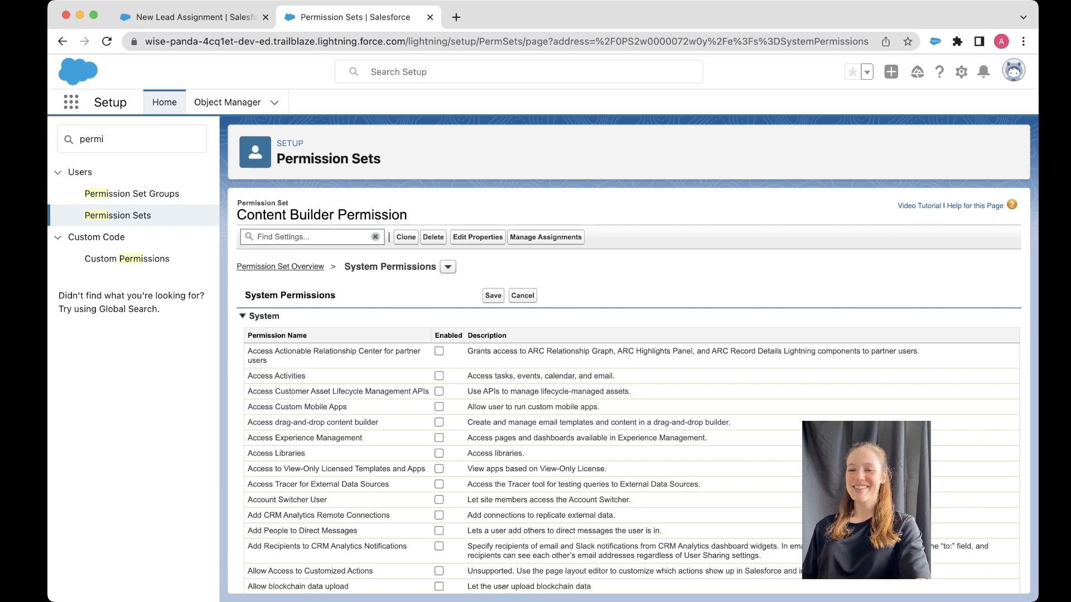
pyautogui.scroll(-5, 630, 390)
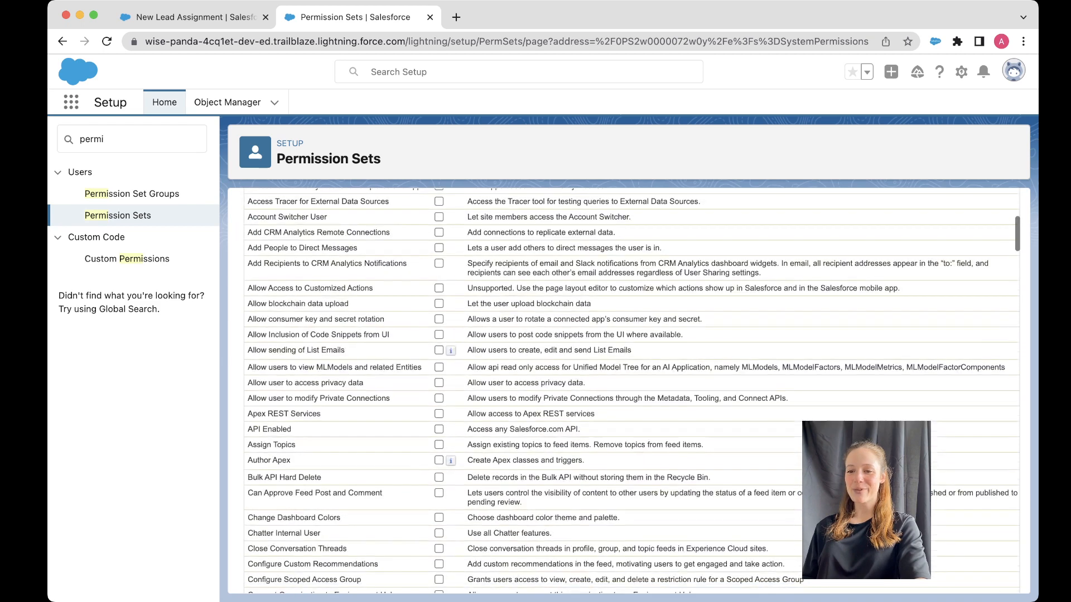
pyautogui.scroll(5, 629, 391)
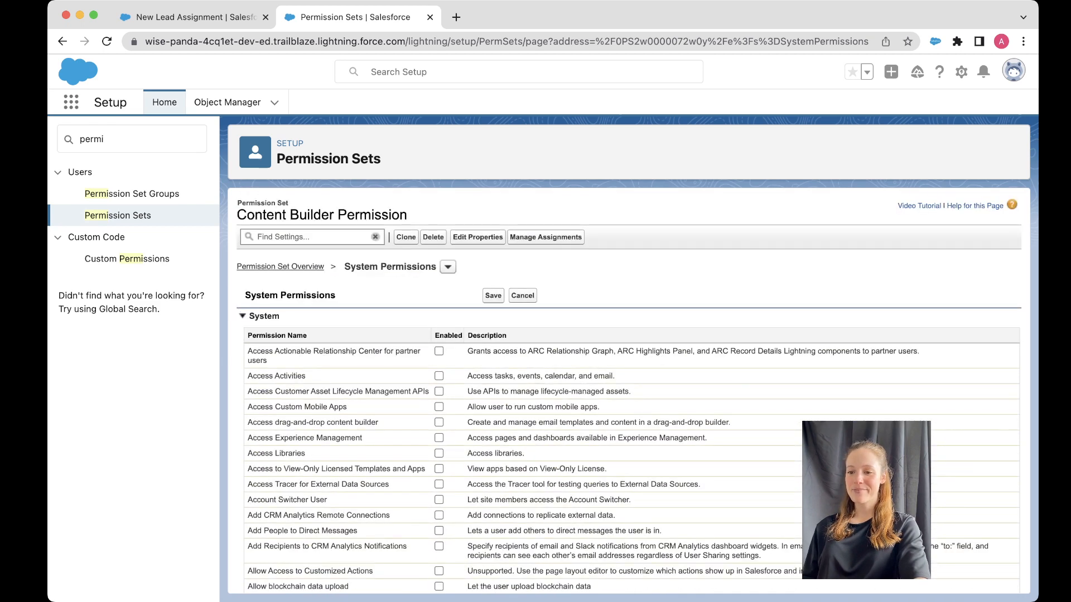
pyautogui.press('super+f')
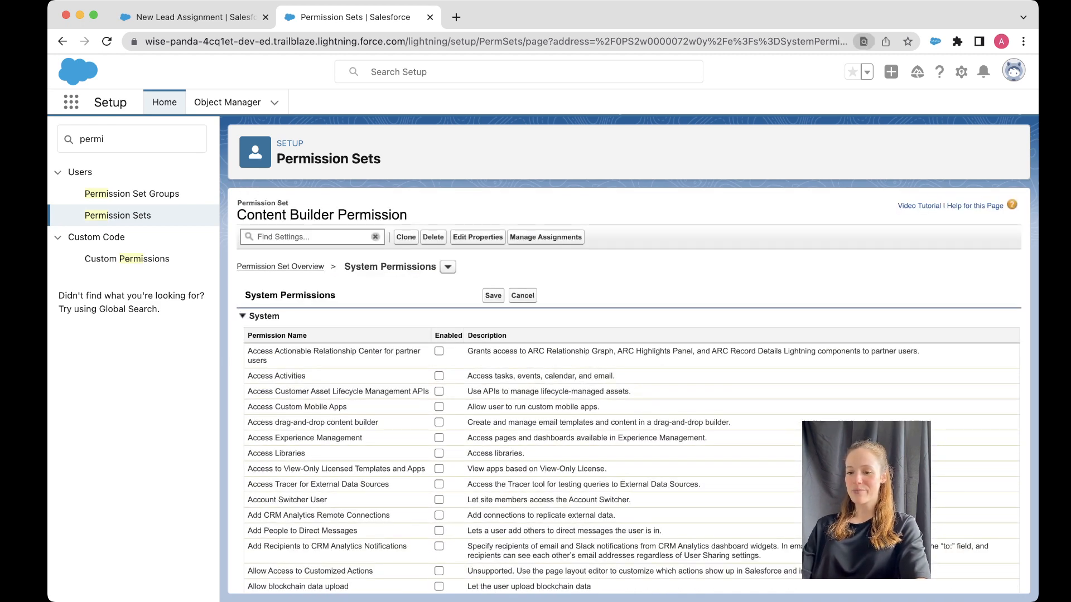
pyautogui.write('builder')
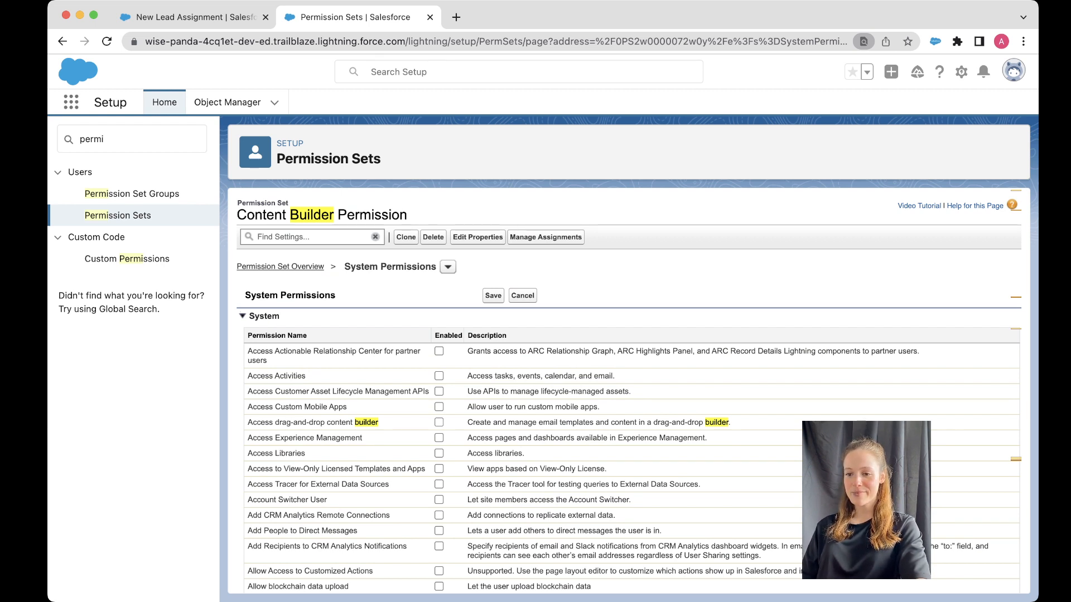
pyautogui.click(439, 423)
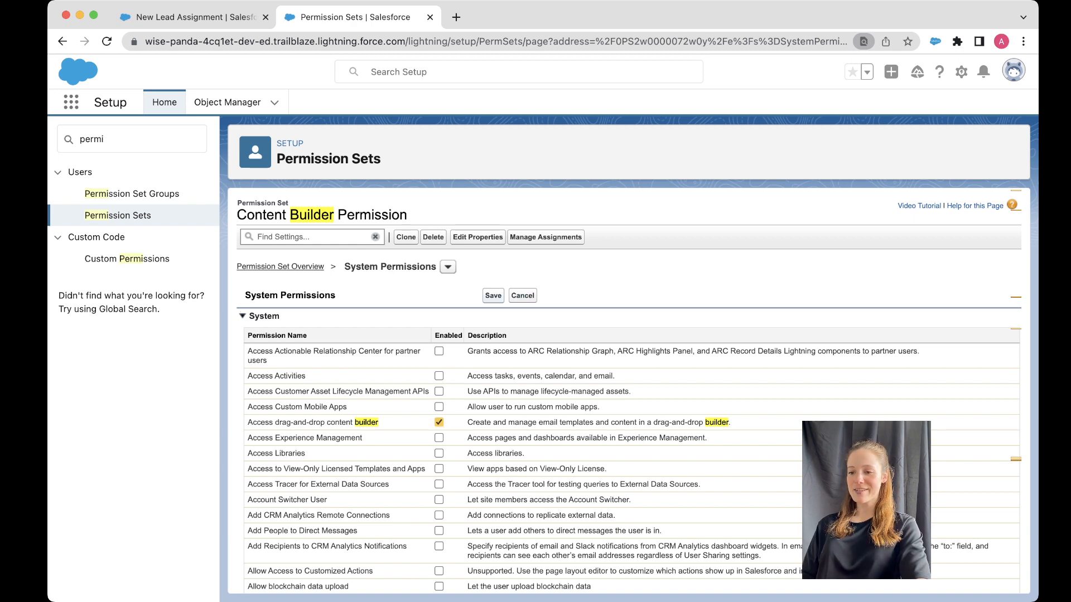
pyautogui.click(493, 296)
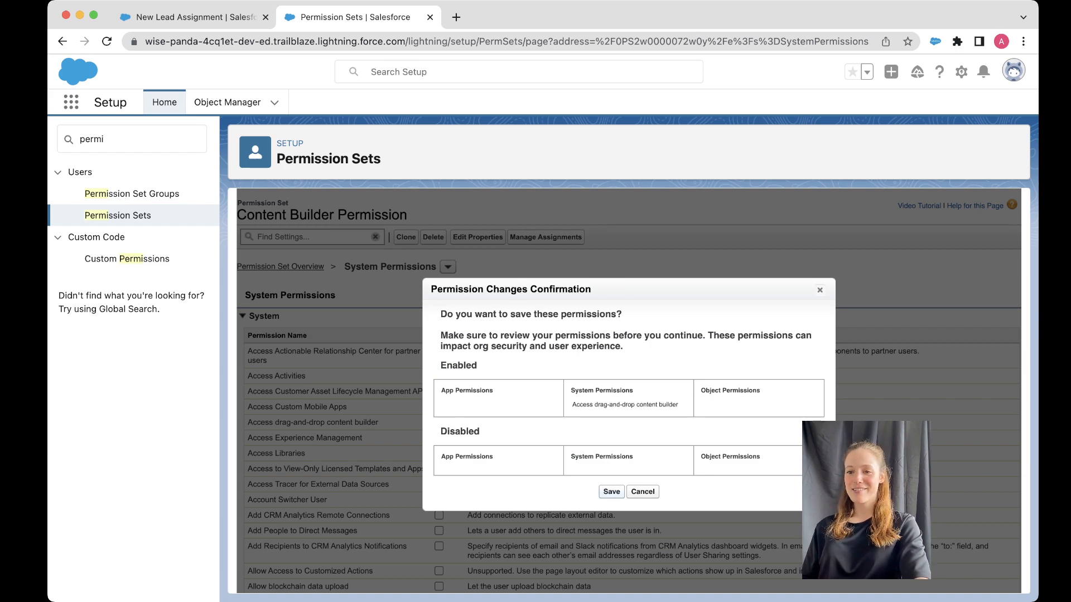
pyautogui.click(612, 492)
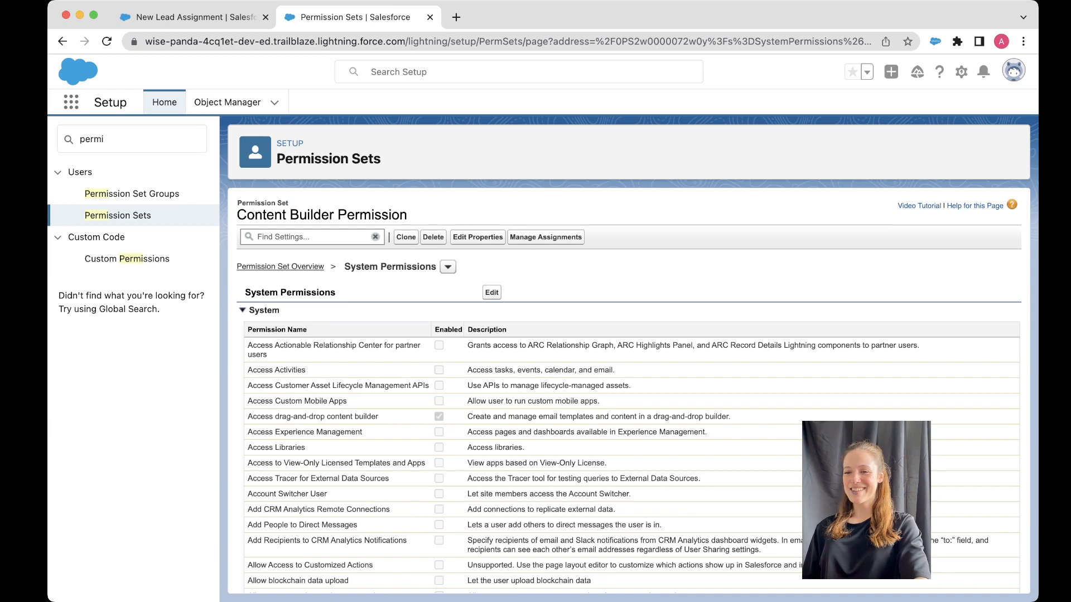
# Step: Assign the Content Builder Permission set to the recently viewed System Administrator user with no expiration date and finish the assignment
pyautogui.click(545, 237)
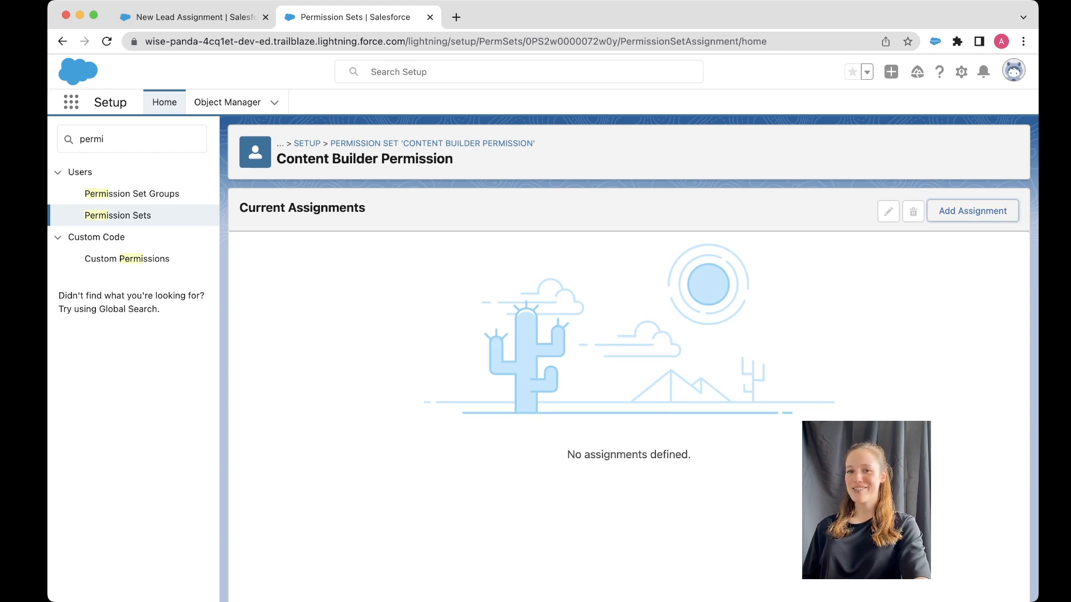
pyautogui.click(973, 211)
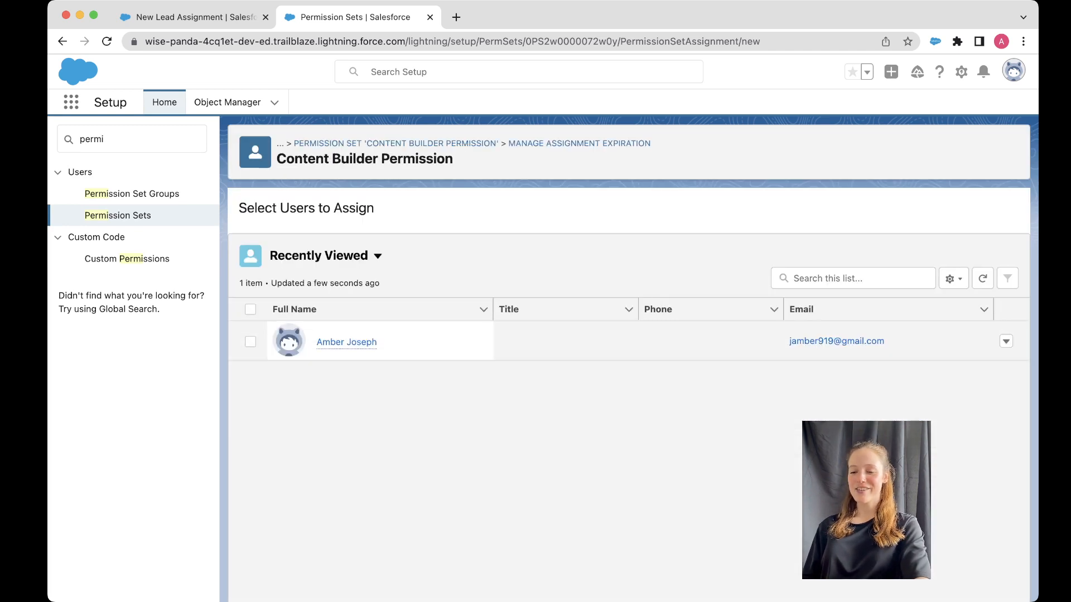
pyautogui.click(250, 342)
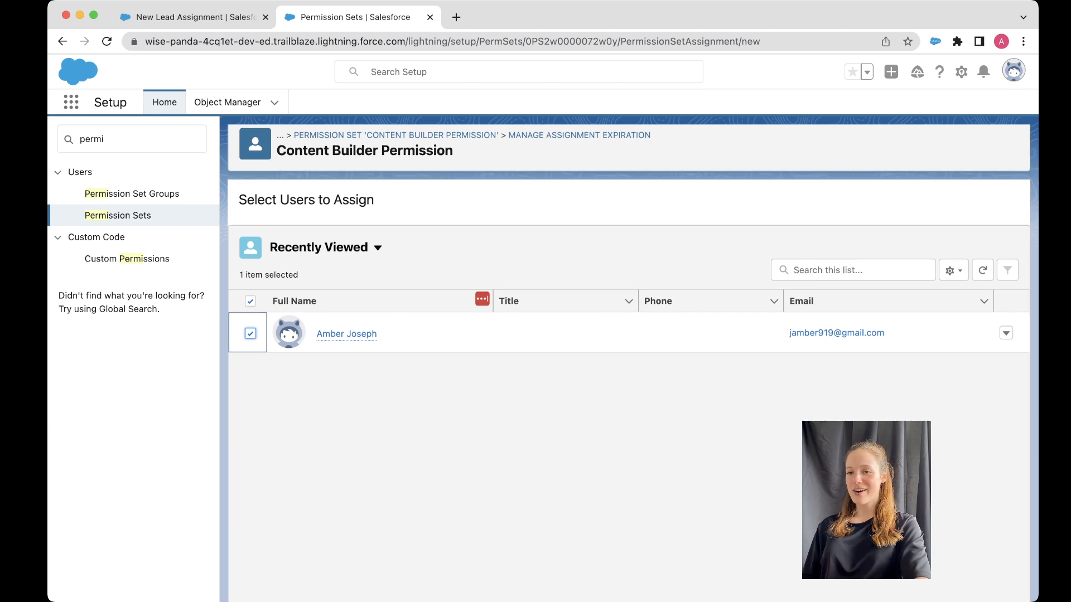
pyautogui.scroll(-3, 629, 363)
pyautogui.click(998, 583)
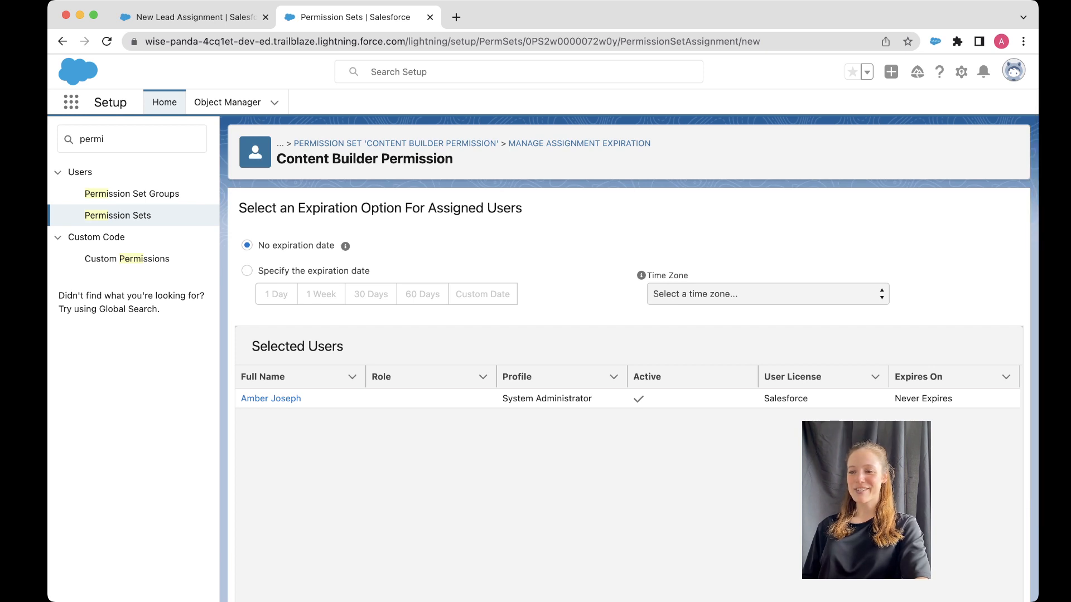
pyautogui.scroll(-3, 629, 362)
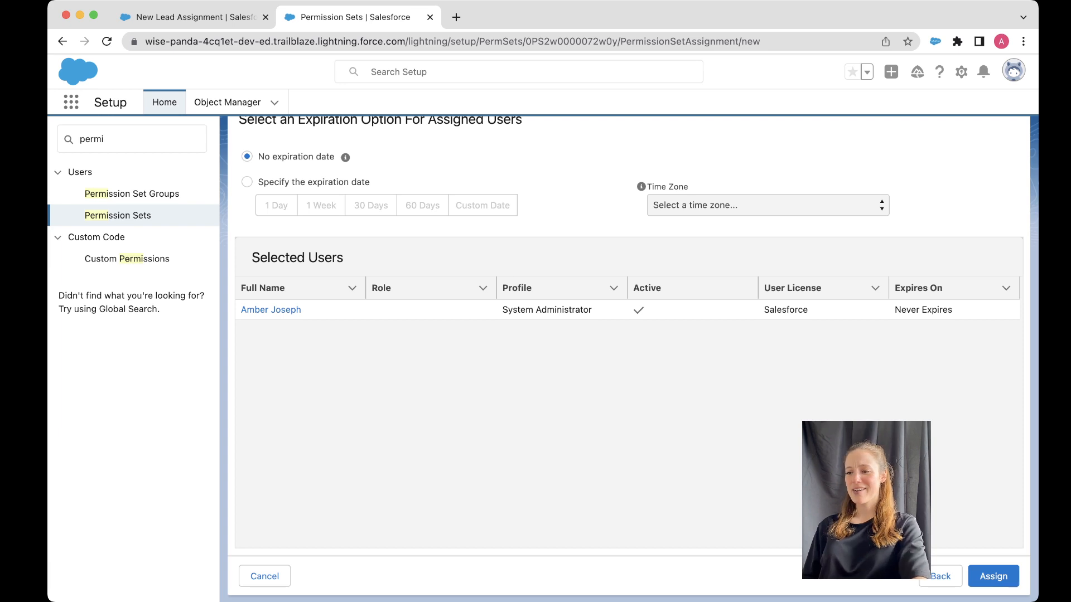
pyautogui.click(993, 576)
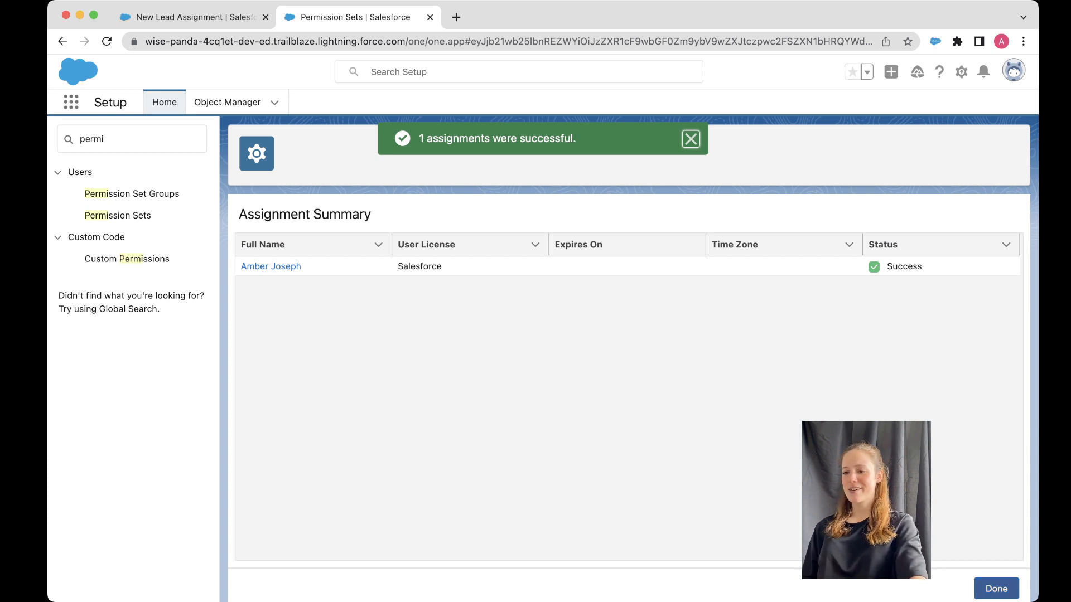
pyautogui.click(996, 588)
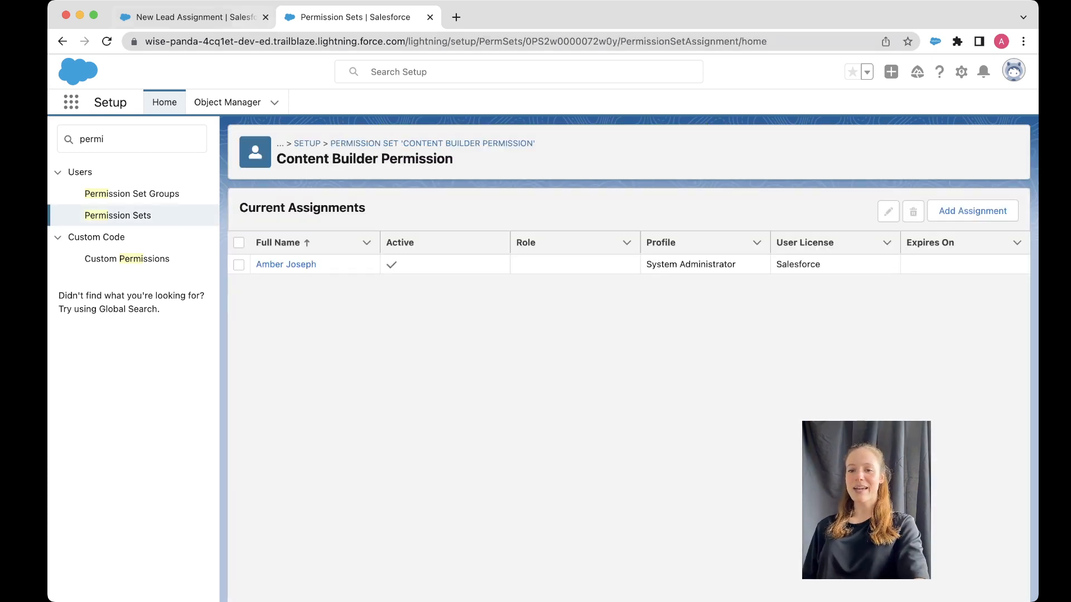
# Step: Return to the New Lead Assignment email template, look over its message content and reload the page
pyautogui.click(195, 18)
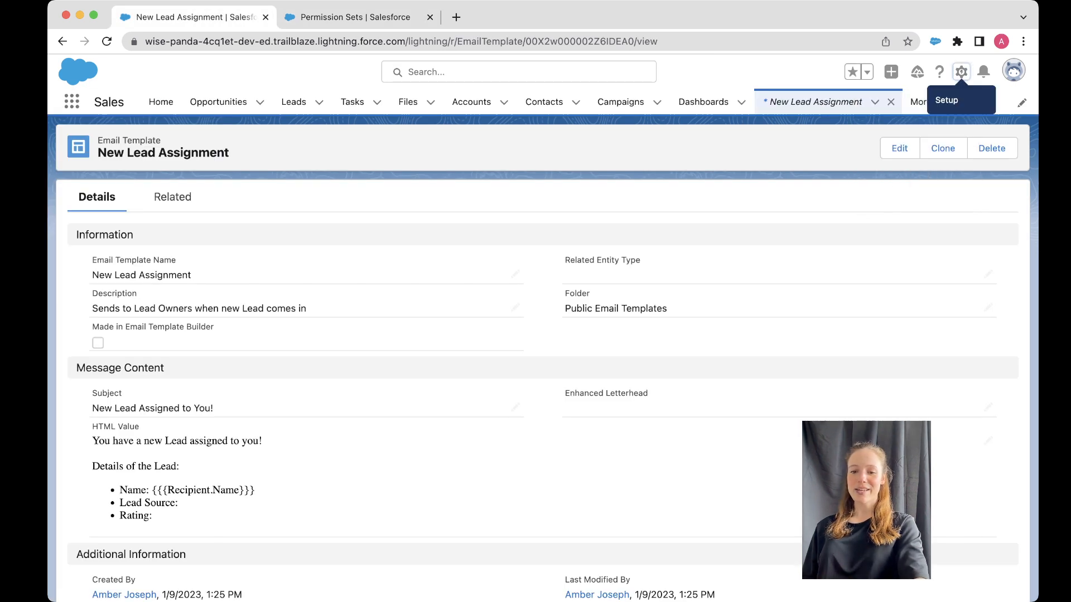
pyautogui.scroll(-1, 335, 446)
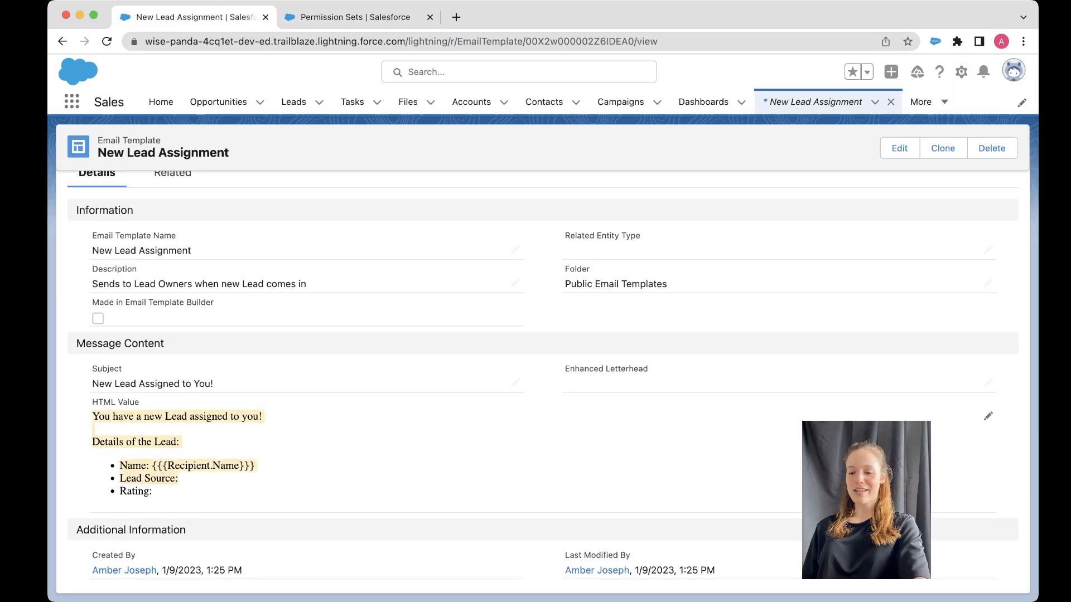
pyautogui.click(312, 471)
pyautogui.press('super+r')
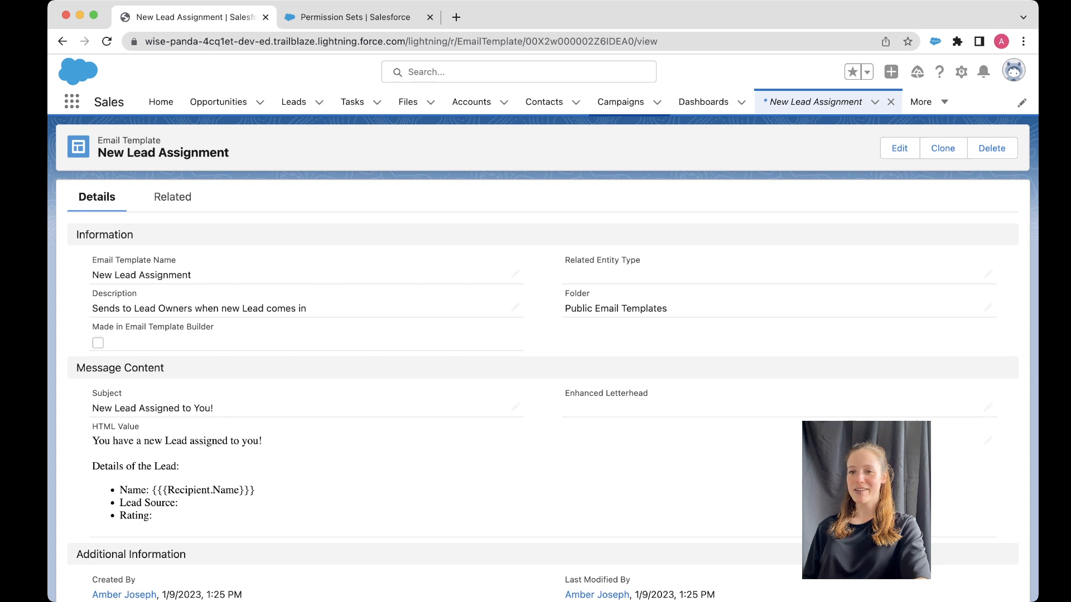
# Step: Reopen the Content Builder Permission set from the permission sets list and save its properties as they are
pyautogui.click(357, 17)
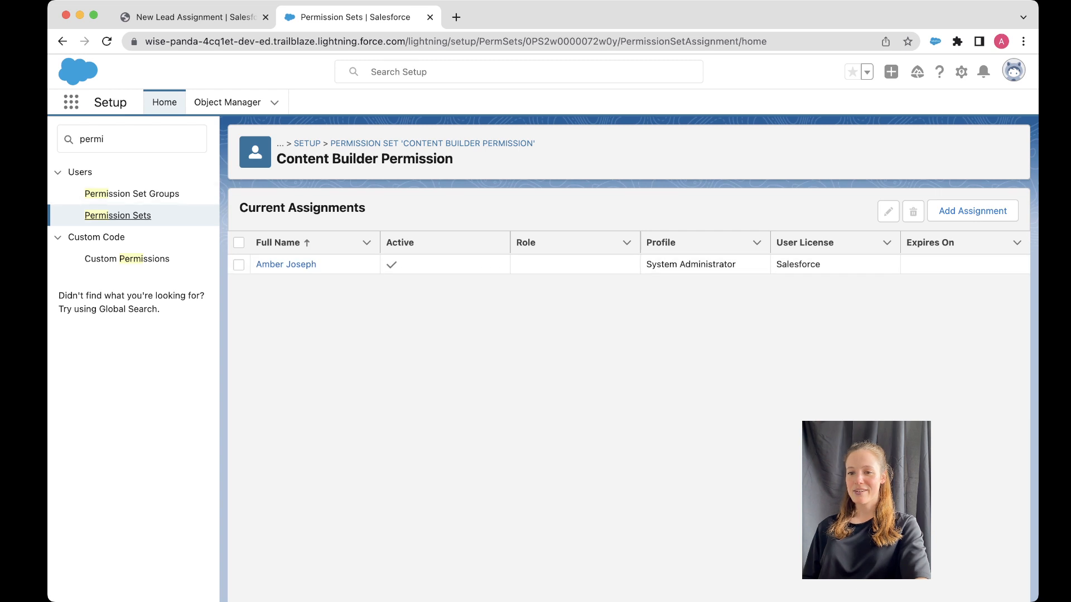
pyautogui.click(118, 215)
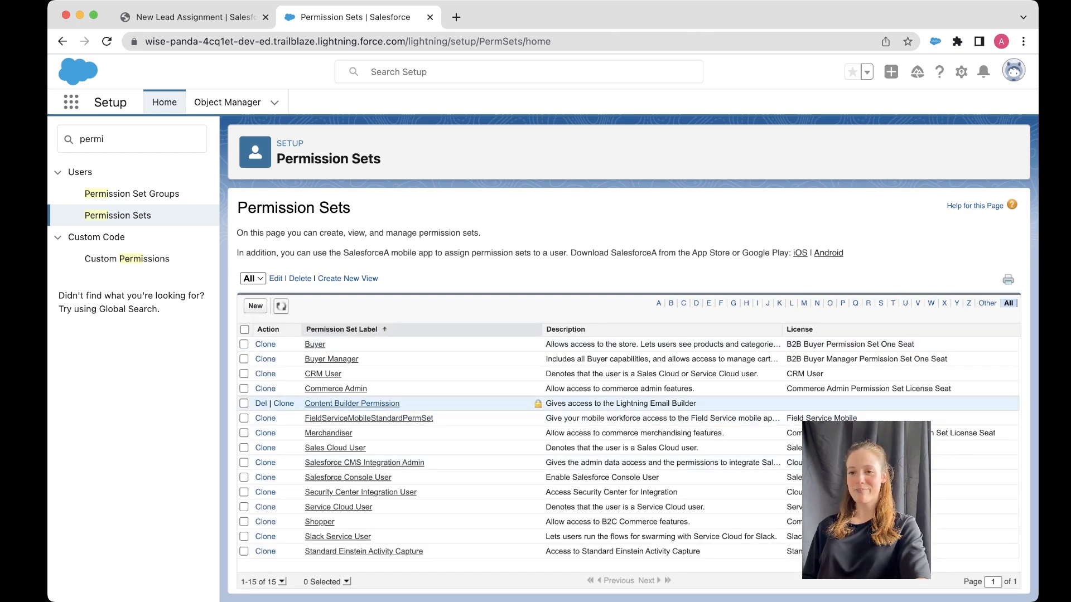
pyautogui.click(352, 403)
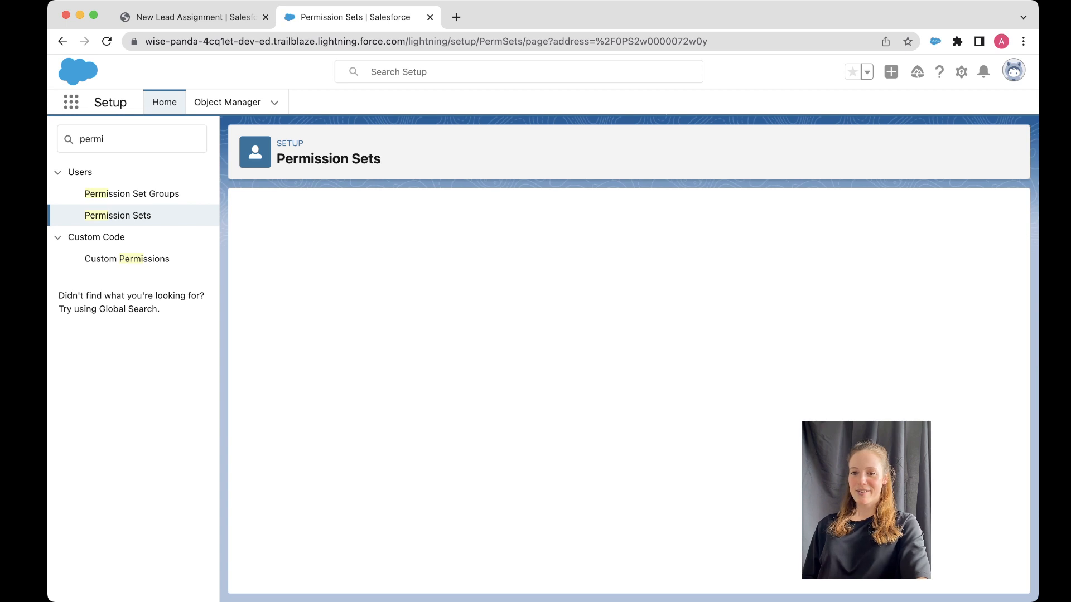
pyautogui.scroll(-3, 629, 390)
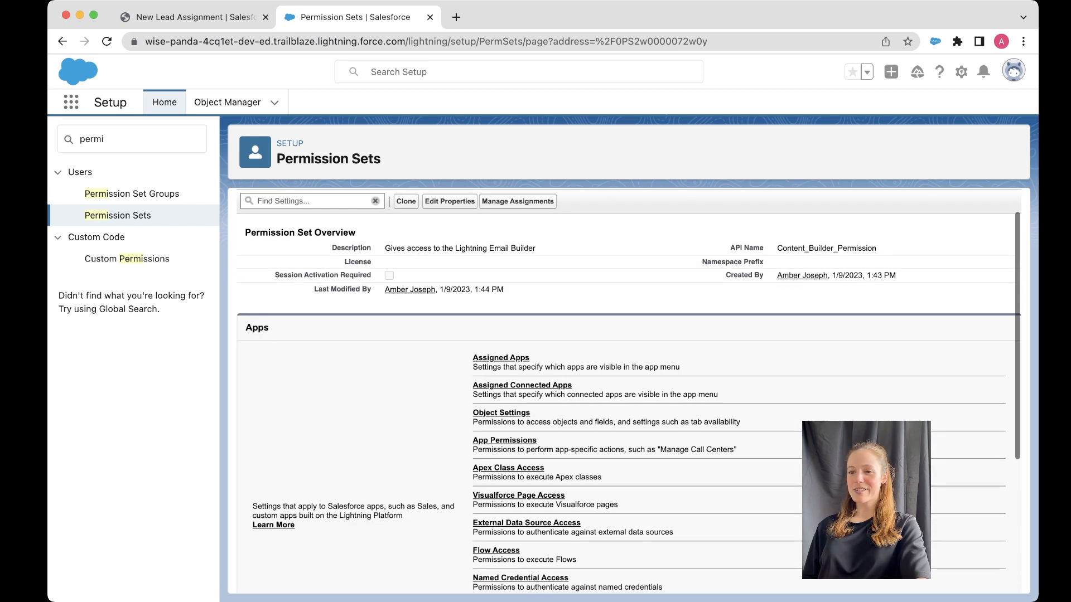
pyautogui.scroll(3, 629, 390)
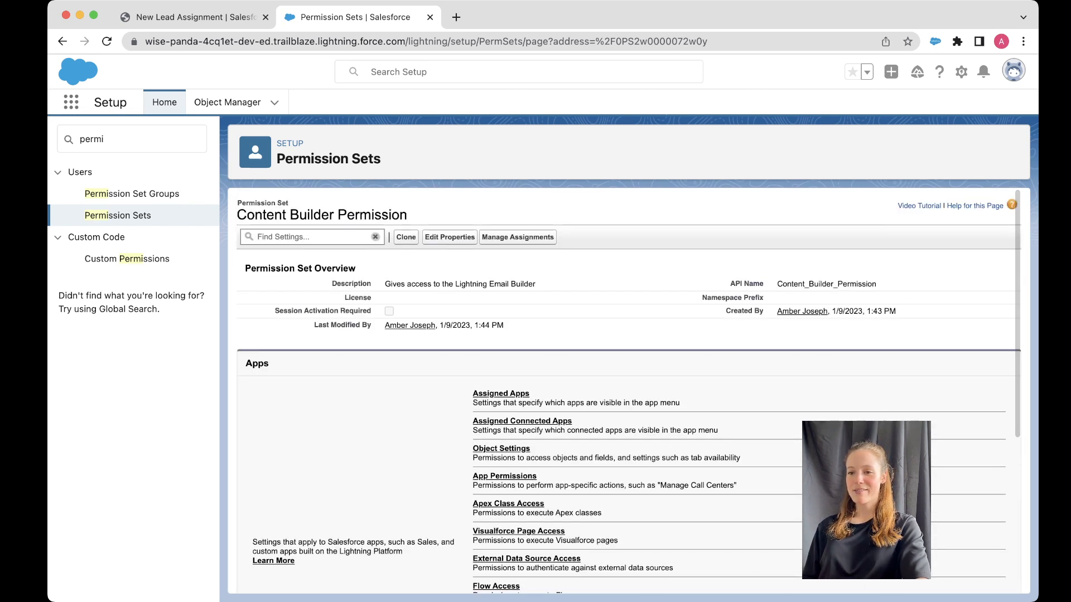
pyautogui.click(450, 237)
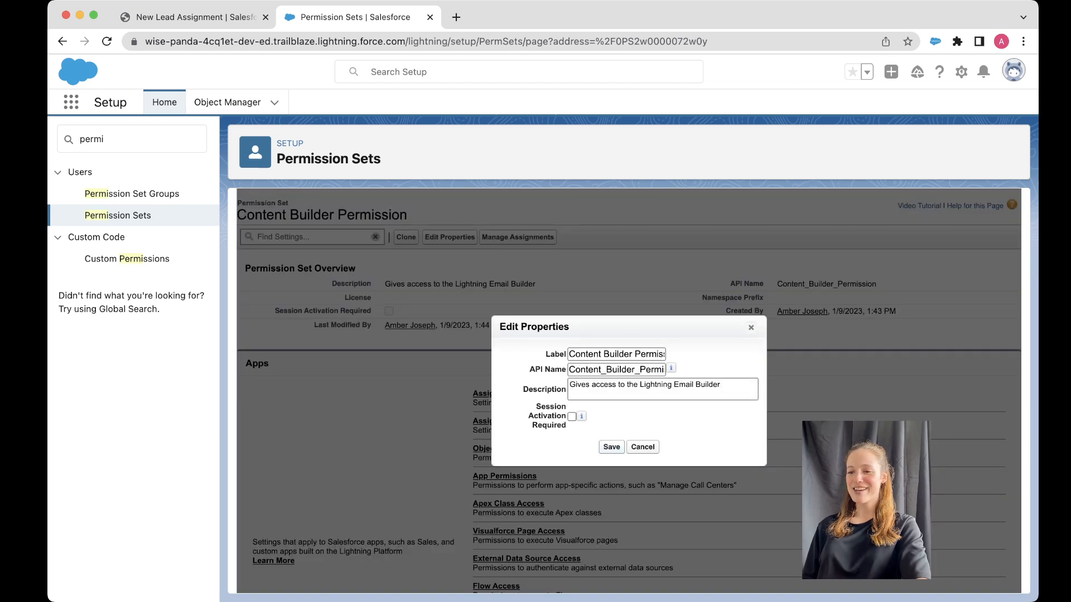
pyautogui.click(611, 448)
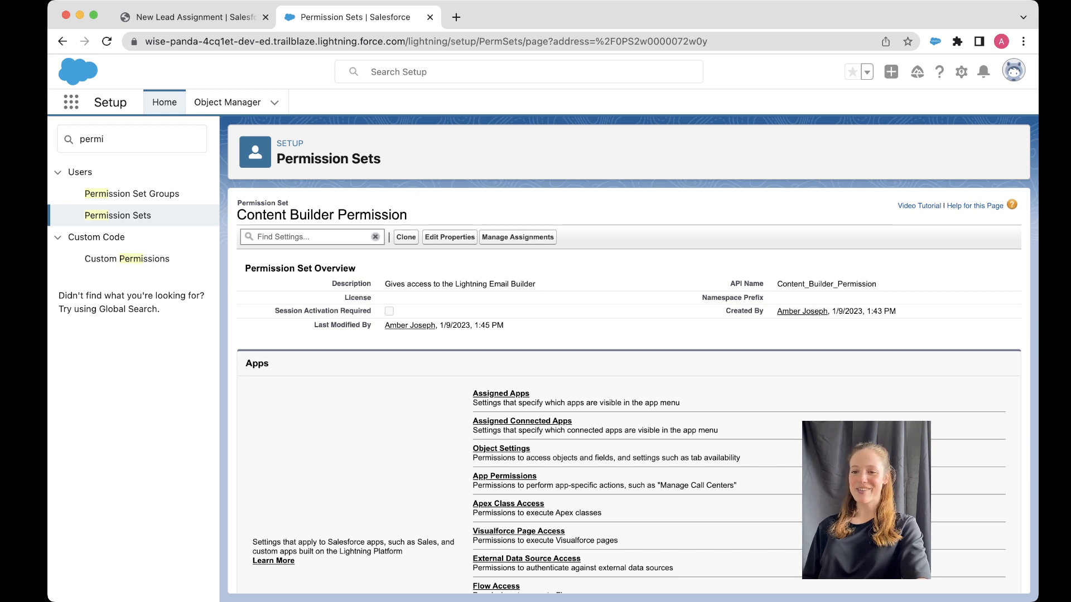
# Step: Search the permission set's settings for "builder" and check the "Access drag-and-drop content builder" system permission
pyautogui.click(311, 237)
pyautogui.write('builder')
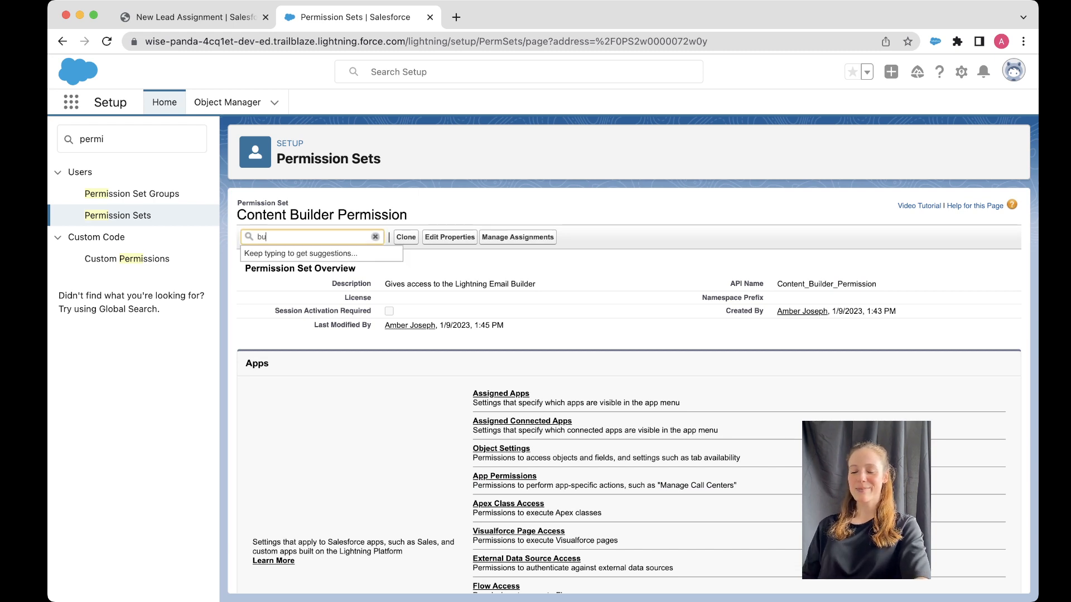
pyautogui.press('Down')
pyautogui.press('Down')
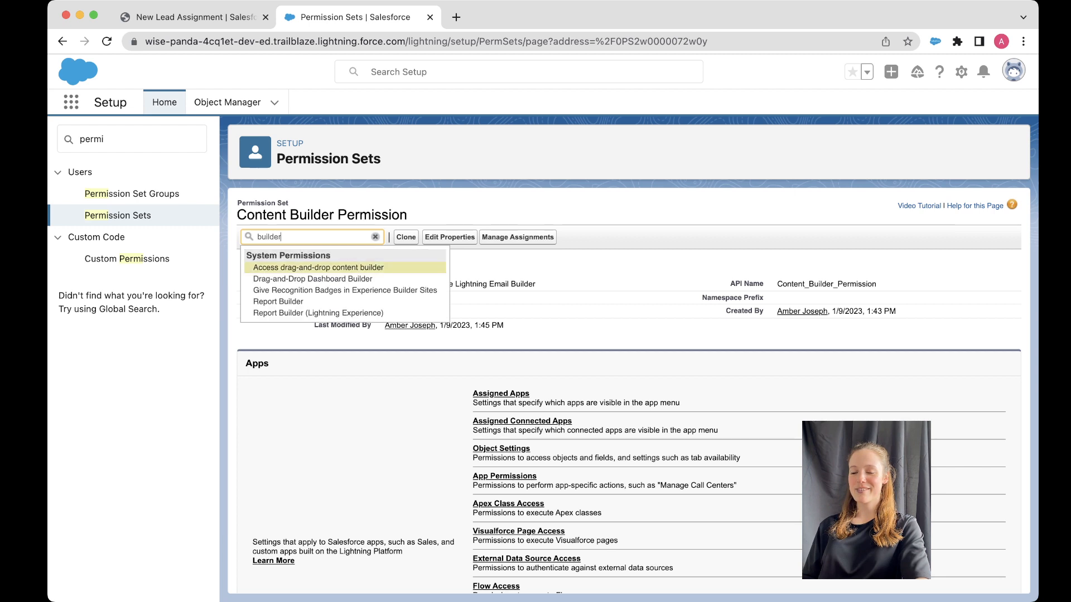
pyautogui.press('Return')
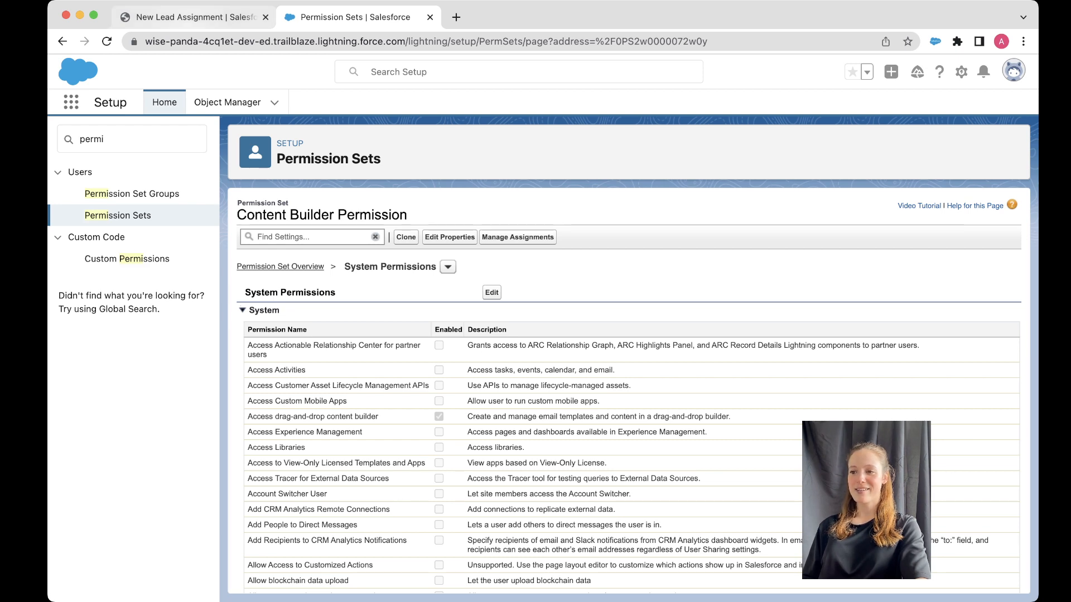
# Step: Go back to the New Lead Assignment email template and reload it to check for the builder editing option
pyautogui.click(193, 17)
pyautogui.press('super+r')
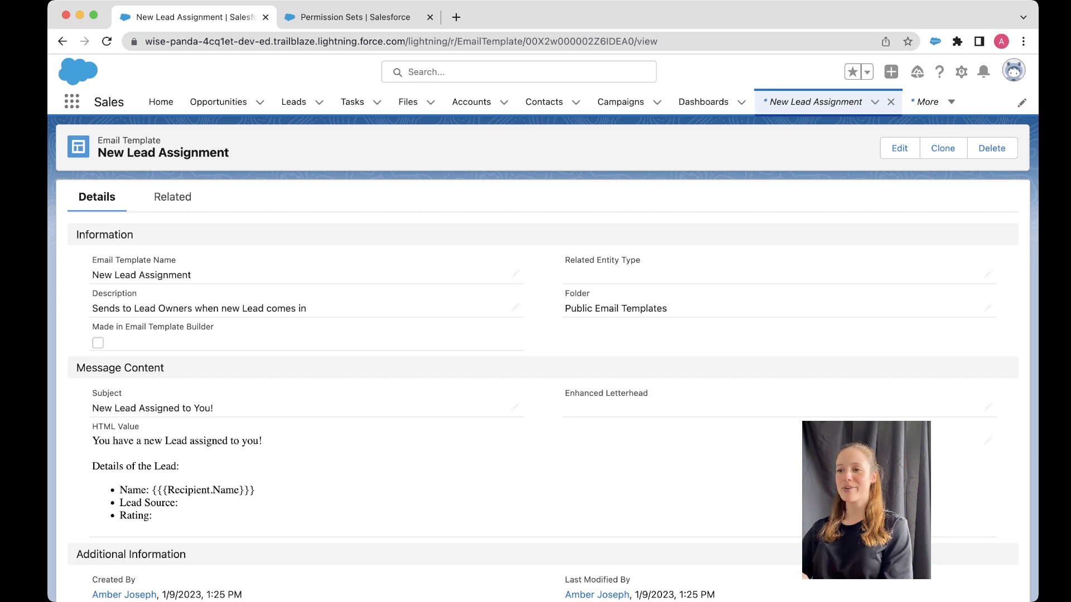
pyautogui.click(815, 102)
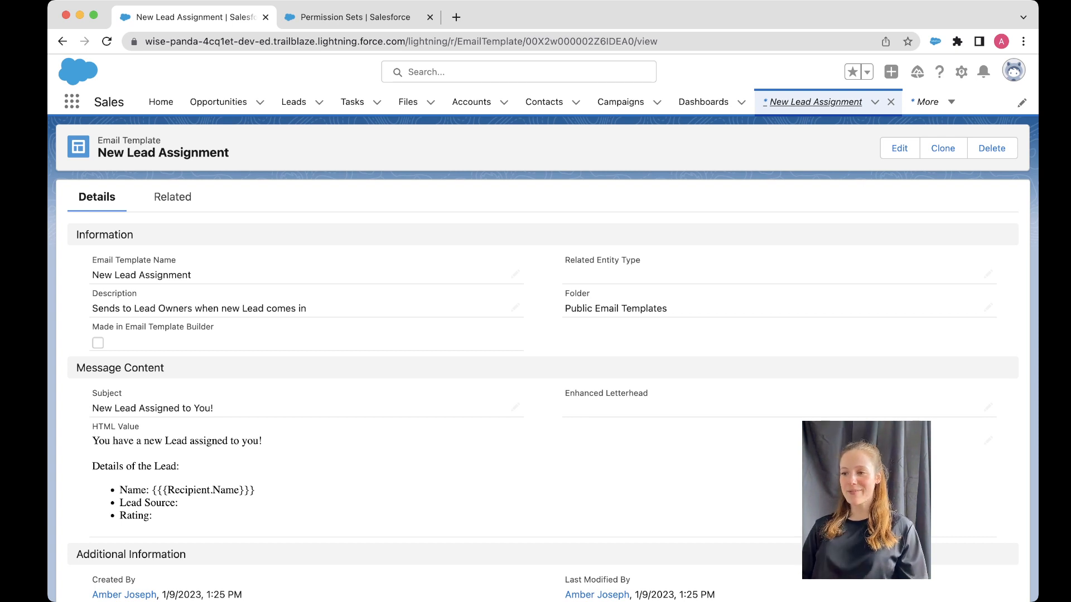
pyautogui.click(815, 102)
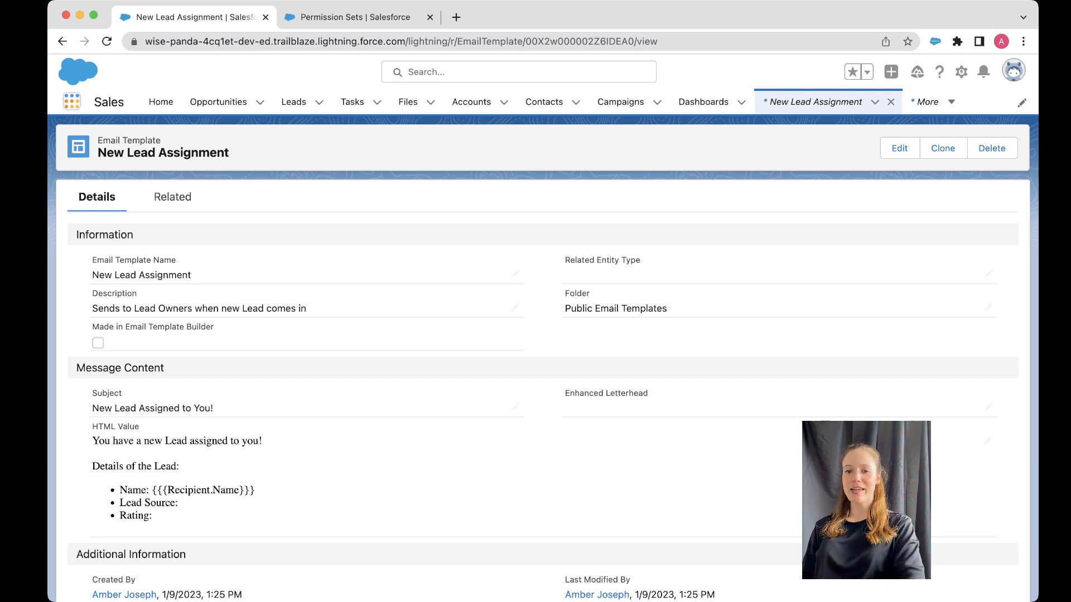
# Step: Find the Email Templates item by searching the apps and items for "email", and open its list
pyautogui.click(71, 101)
pyautogui.write('ema')
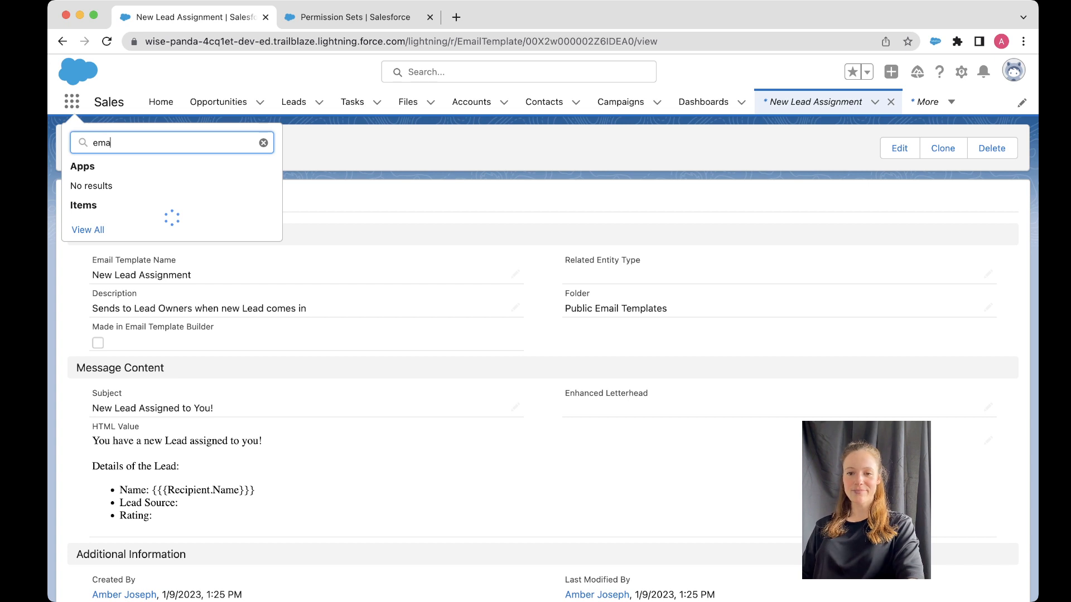
pyautogui.write('il')
pyautogui.press('Return')
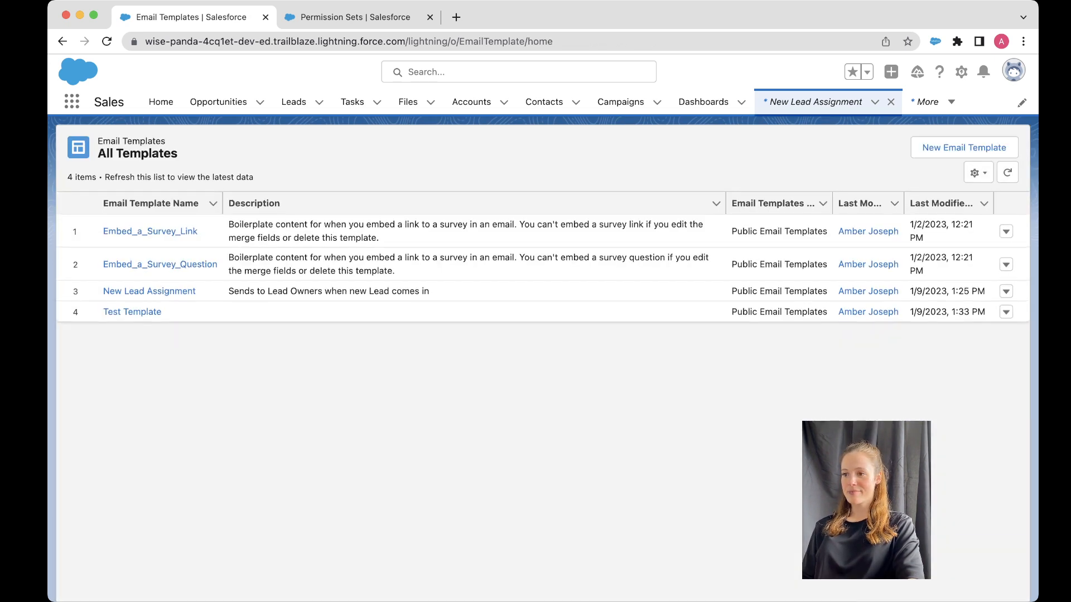
# Step: Start a new email template and name it "Test Templates2"
pyautogui.click(964, 147)
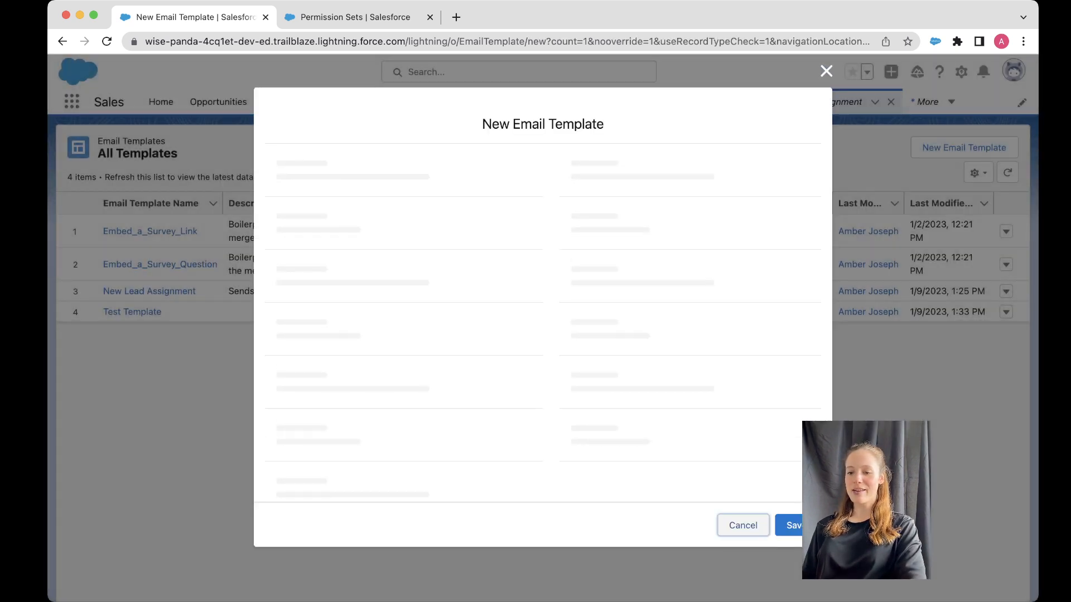
pyautogui.write('Test Tamp')
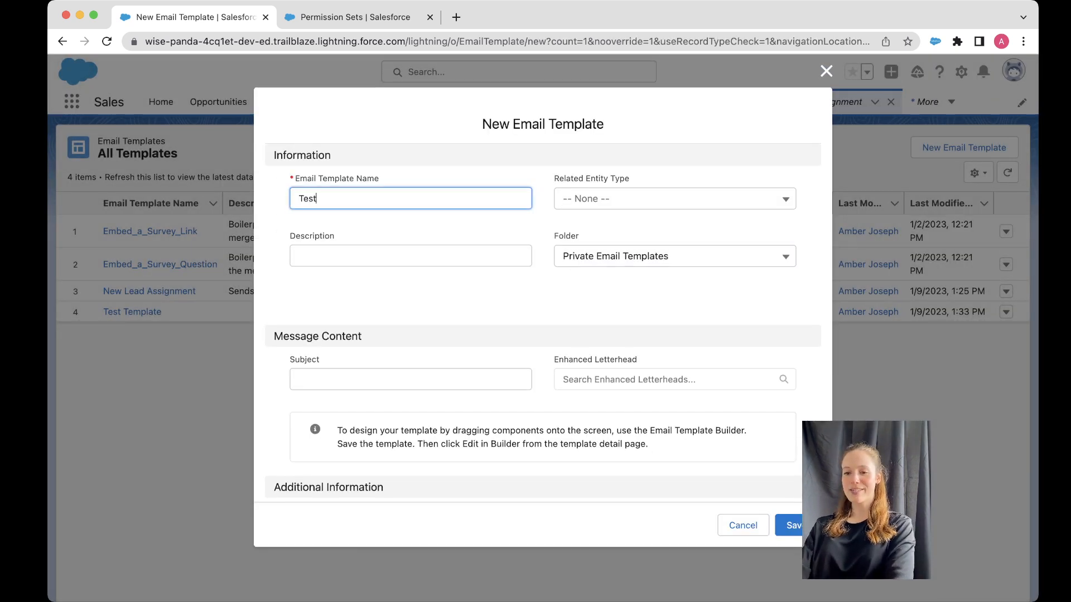
pyautogui.press('BackSpace')
pyautogui.press('BackSpace')
pyautogui.press('BackSpace')
pyautogui.write('e')
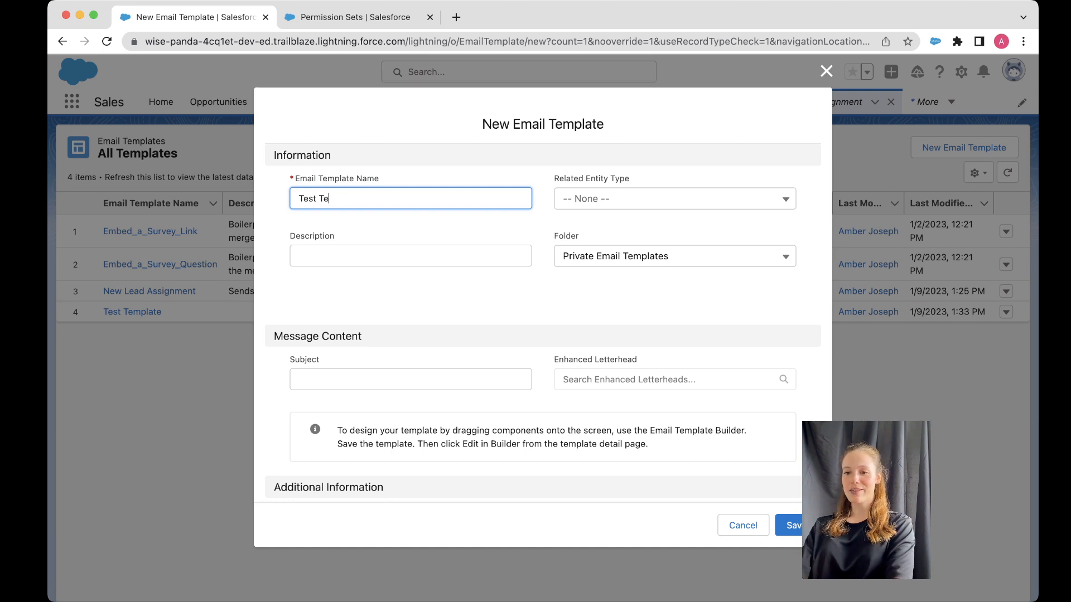
pyautogui.write('mplates2')
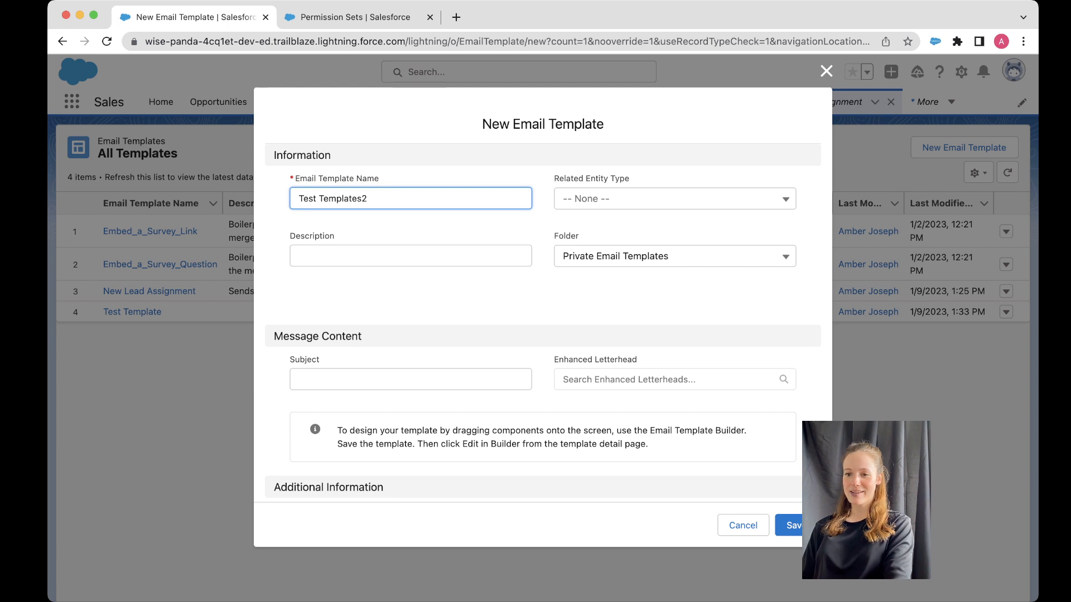
# Step: Place the new template in the Public Email Templates folder, set its subject to "TEST" and save it
pyautogui.click(674, 256)
pyautogui.click(630, 306)
pyautogui.scroll(-2, 542, 313)
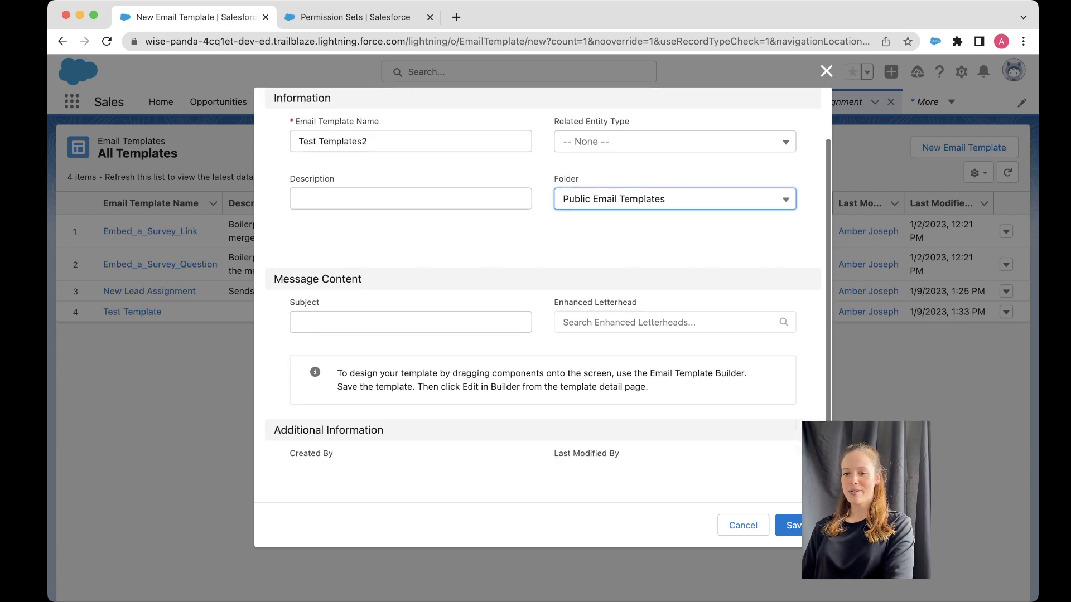
pyautogui.click(411, 323)
pyautogui.write('TEST')
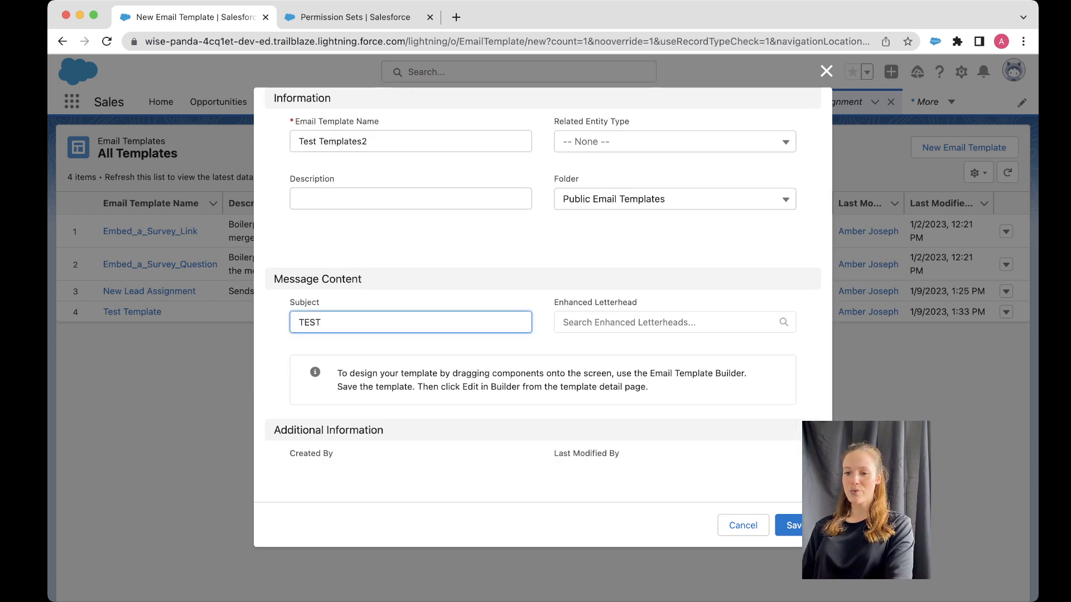
pyautogui.moveTo(337, 373); pyautogui.dragTo(648, 386)
pyautogui.click(649, 388)
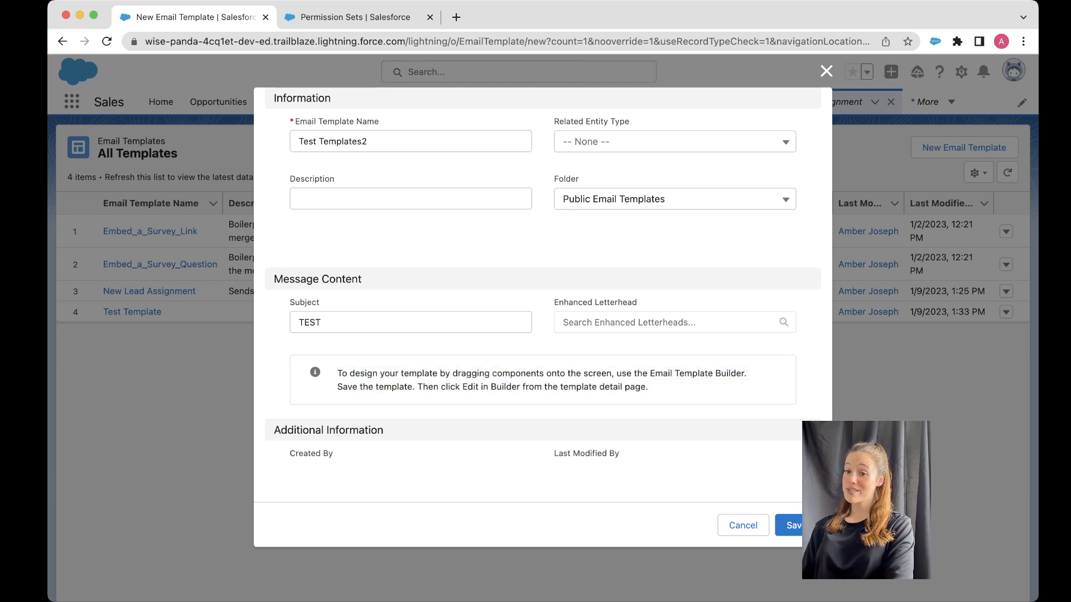
pyautogui.scroll(2, 548, 279)
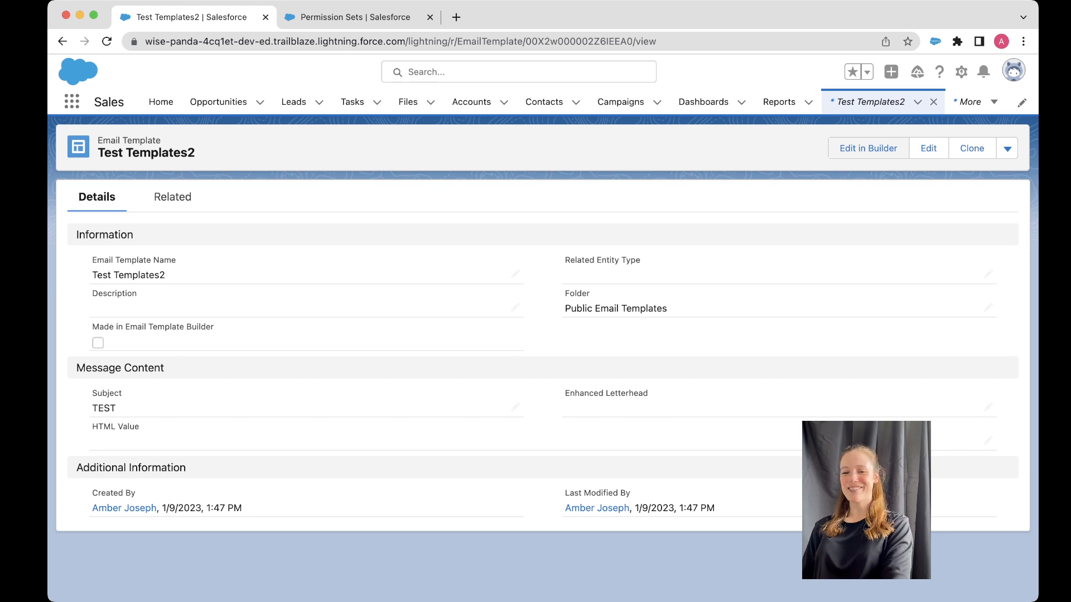
# Step: Open the Test Templates2 template in the Email Template Builder and add an Image component to its empty canvas
pyautogui.click(869, 149)
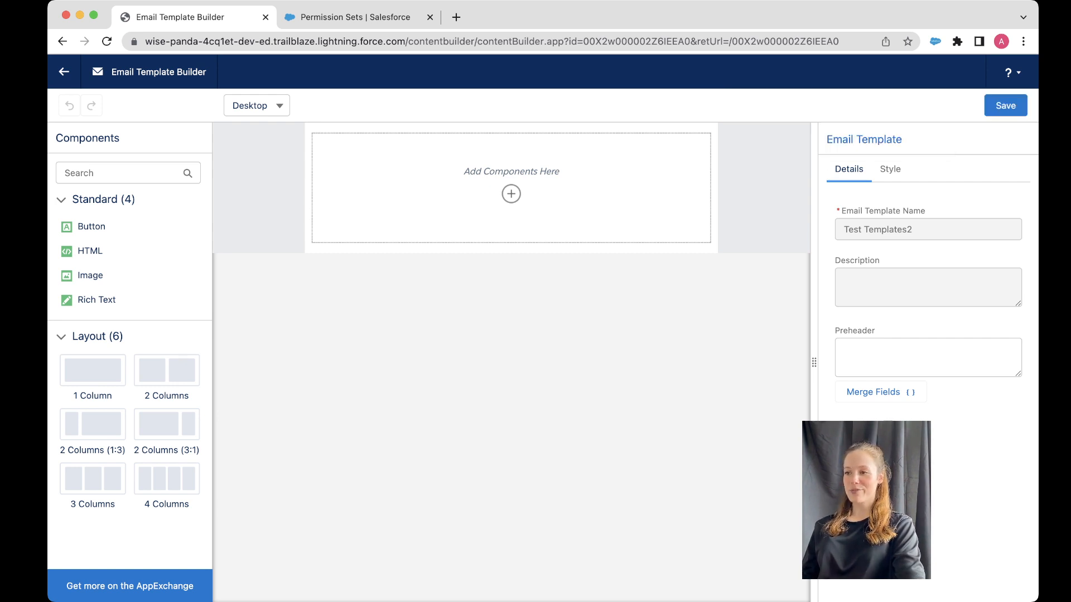
pyautogui.moveTo(90, 275); pyautogui.dragTo(511, 153)
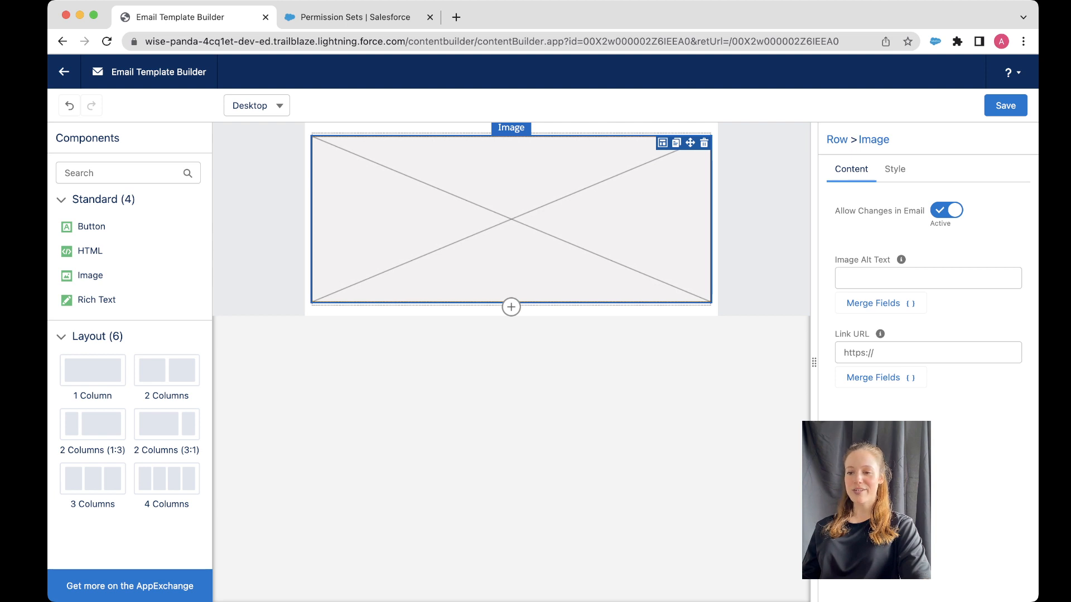
# Step: Add a Rich Text component directly below the image and review its style and content settings
pyautogui.moveTo(97, 300); pyautogui.dragTo(512, 330)
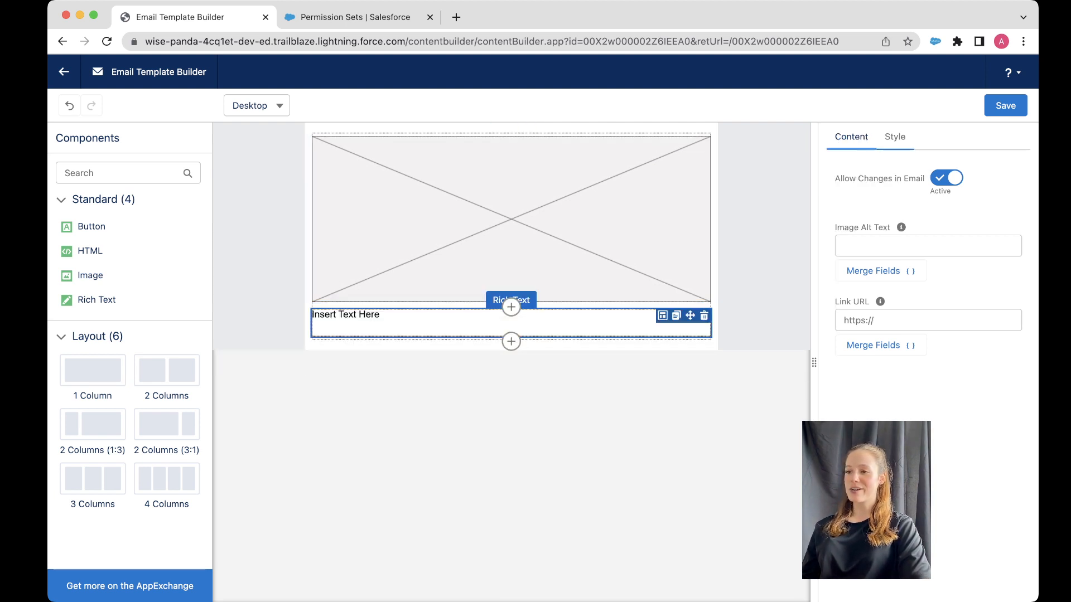
pyautogui.click(896, 169)
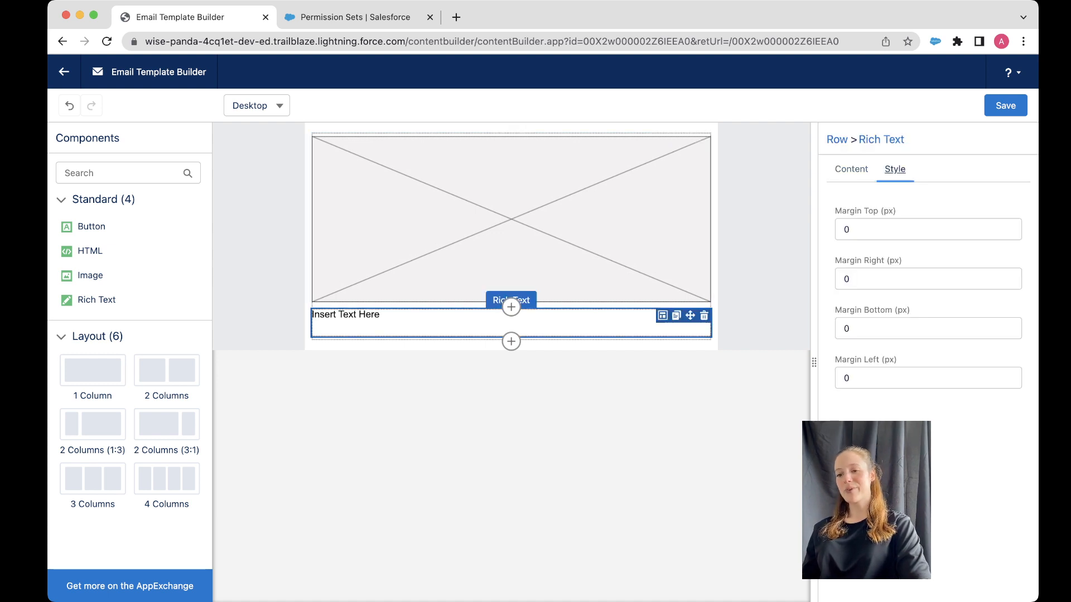
pyautogui.click(851, 169)
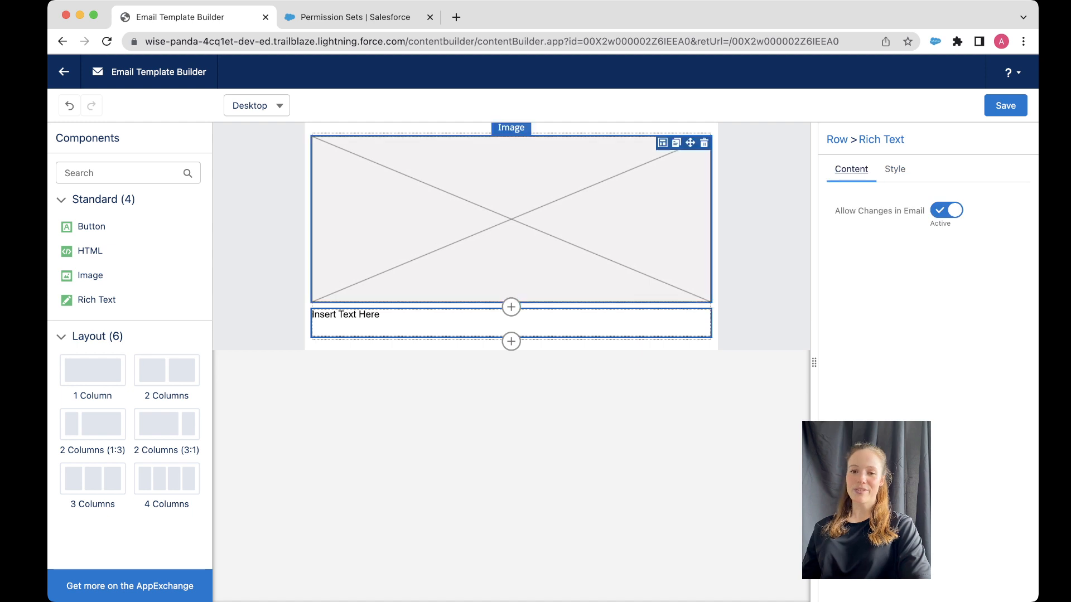
pyautogui.scroll(-1, 892, 251)
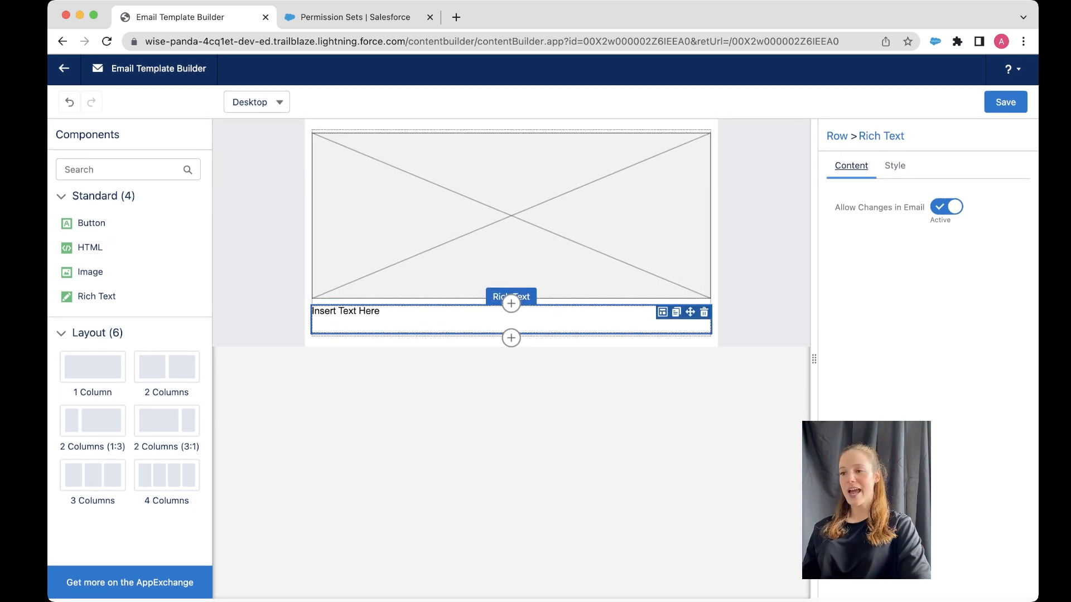
pyautogui.click(424, 324)
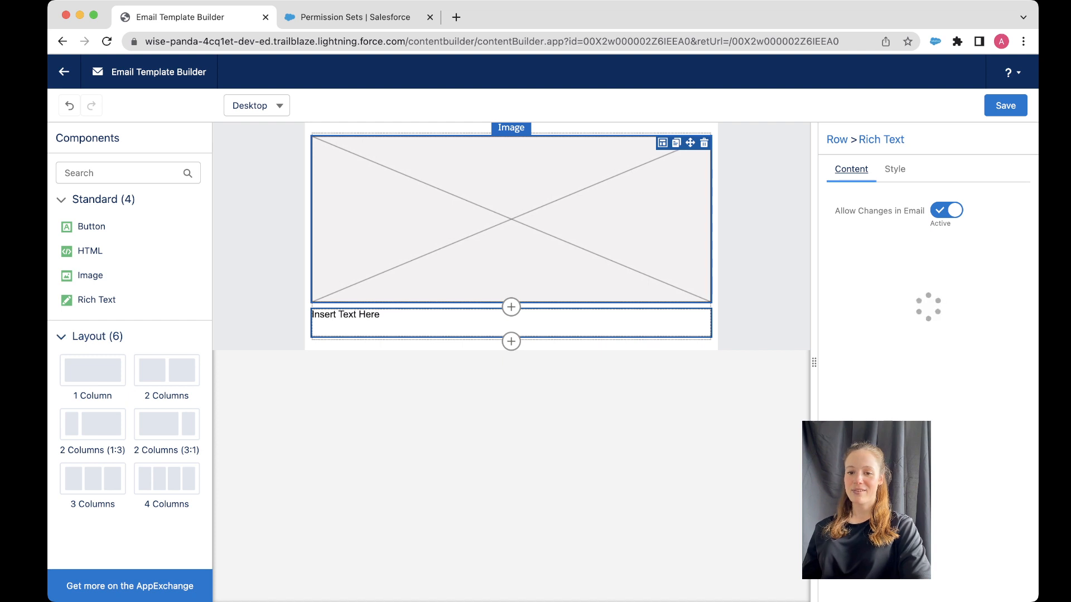
# Step: Review the Image component's content settings and the Standard and Layout component groups, leaving both groups expanded
pyautogui.click(97, 337)
pyautogui.click(95, 199)
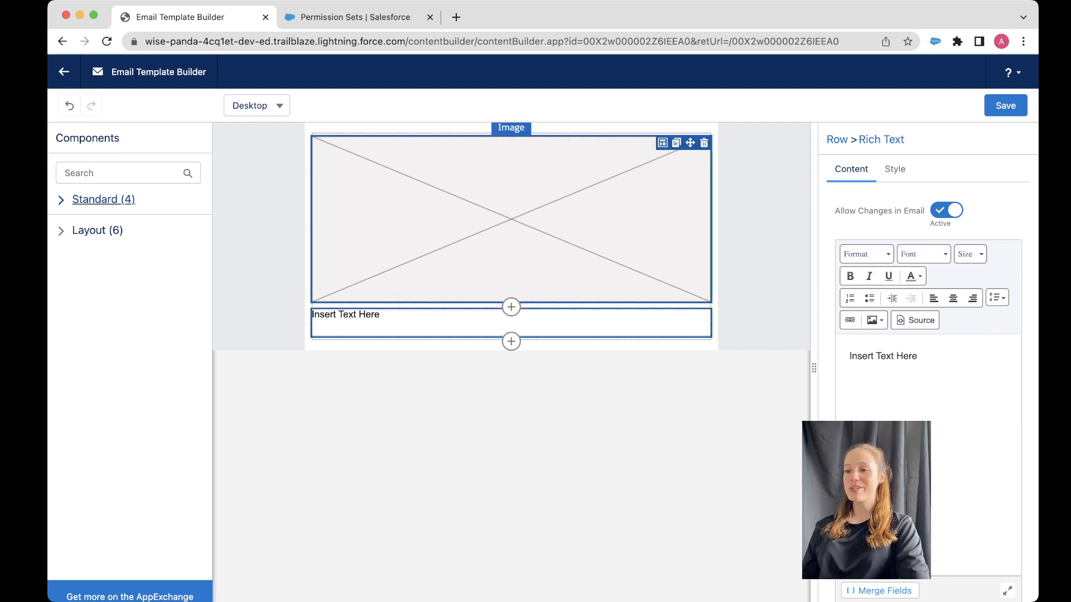
pyautogui.click(511, 219)
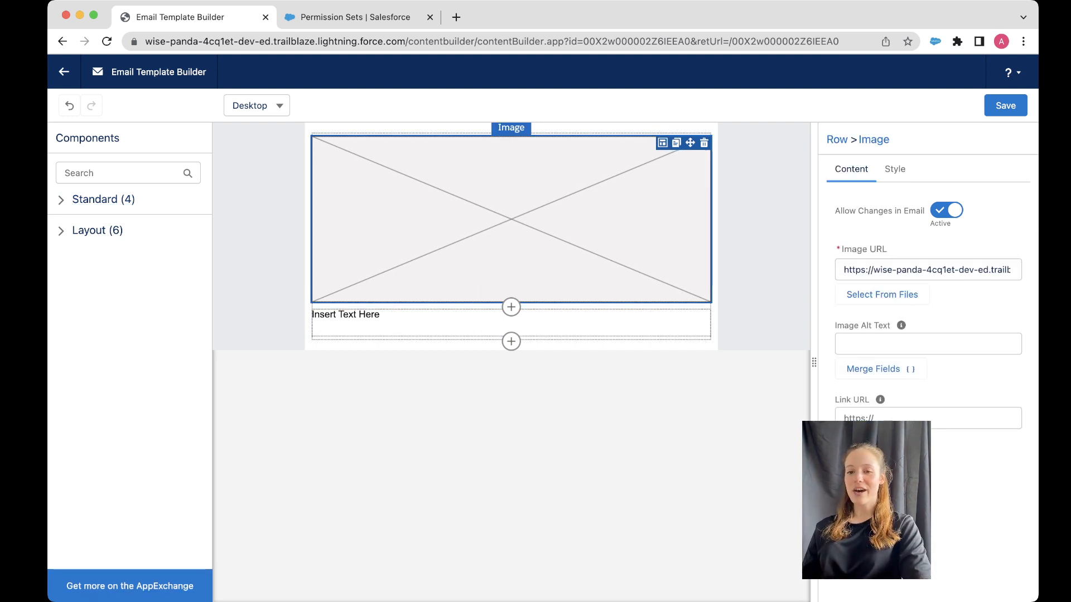
pyautogui.click(98, 231)
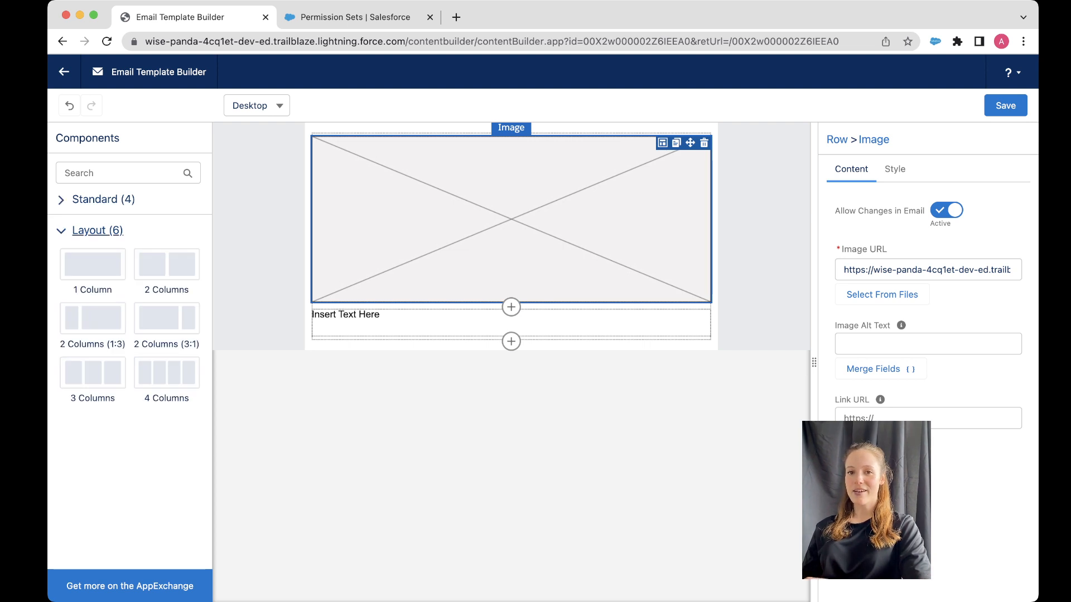
pyautogui.click(103, 199)
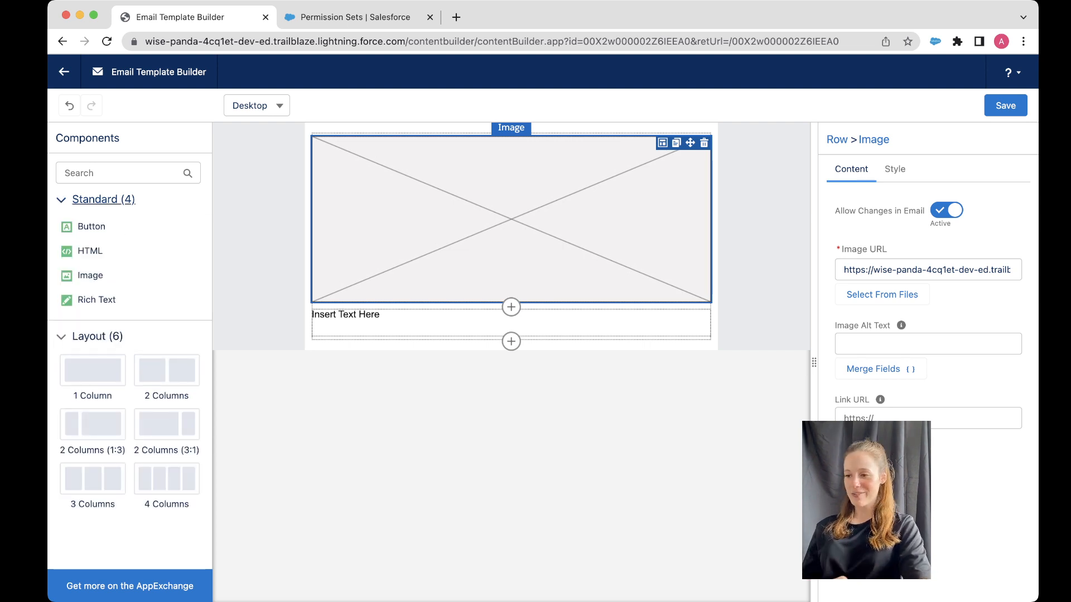